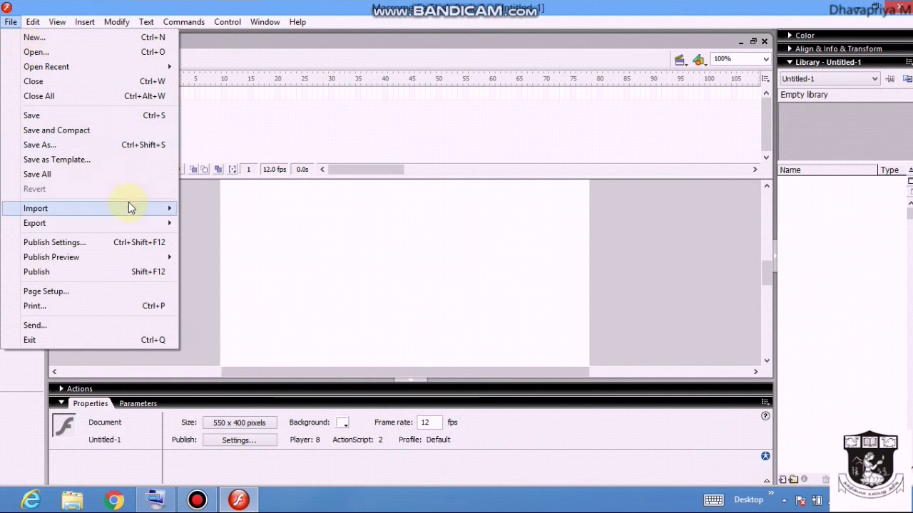
Import the play PNG image from the Desktop onto the stage
mouse_move(129, 206)
left_click(196, 205)
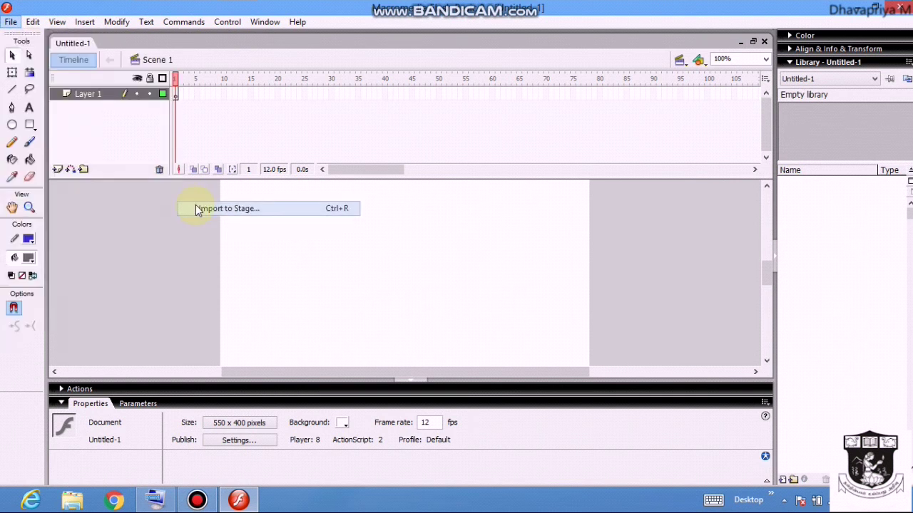
left_click(402, 199)
type("play")
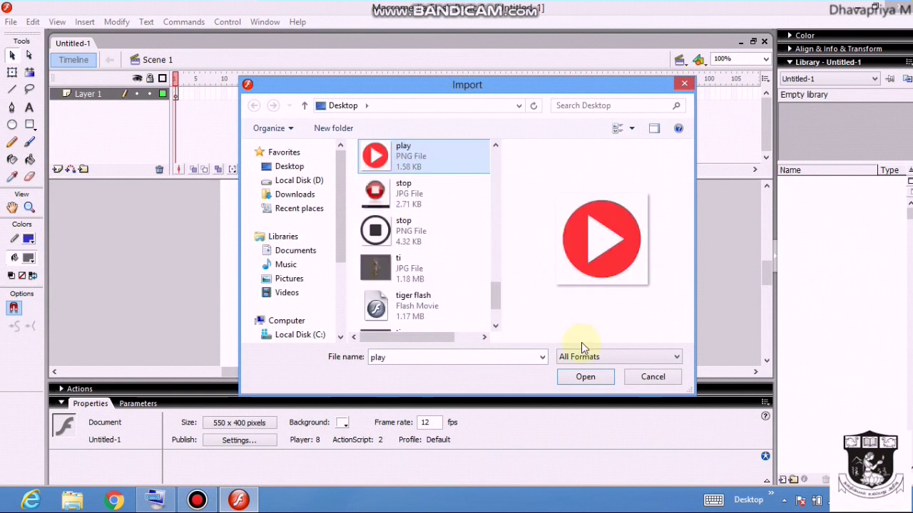
left_click(584, 377)
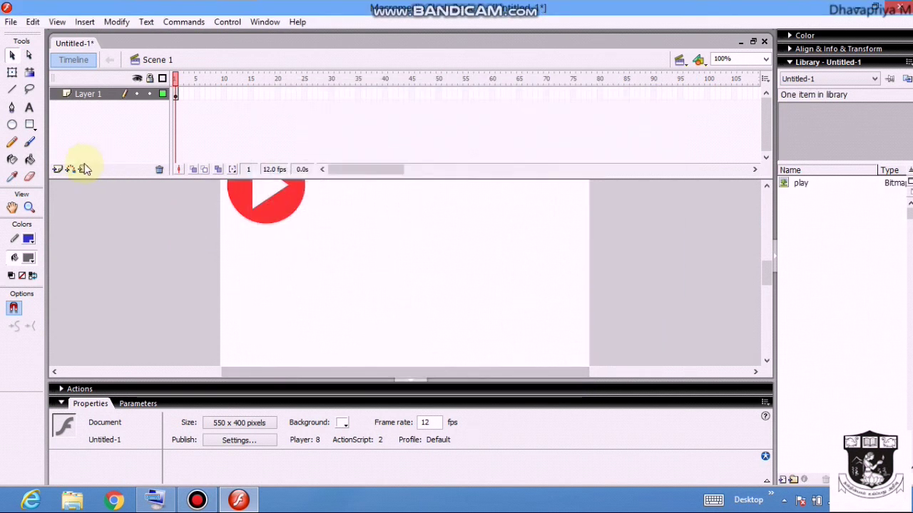
Add a new layer above Layer 1 and import the stop PNG image onto its stage
left_click(57, 169)
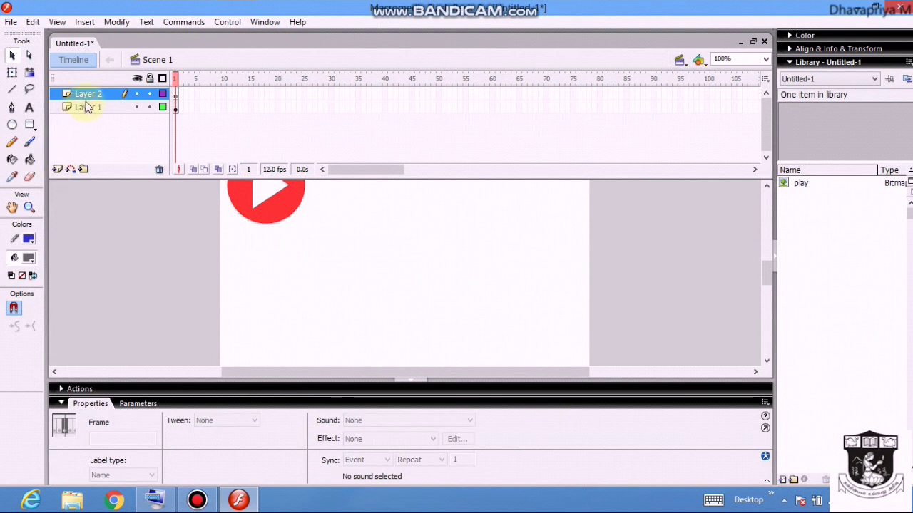
left_click(10, 21)
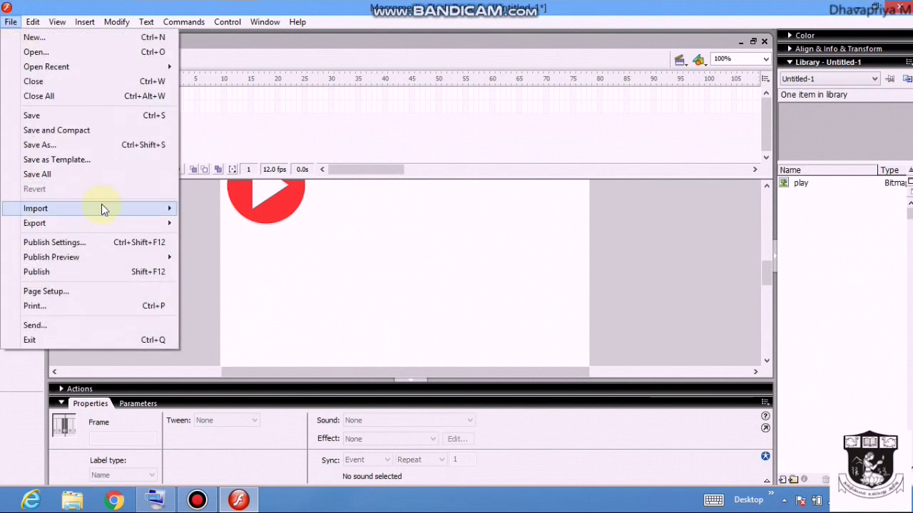
mouse_move(101, 208)
left_click(191, 207)
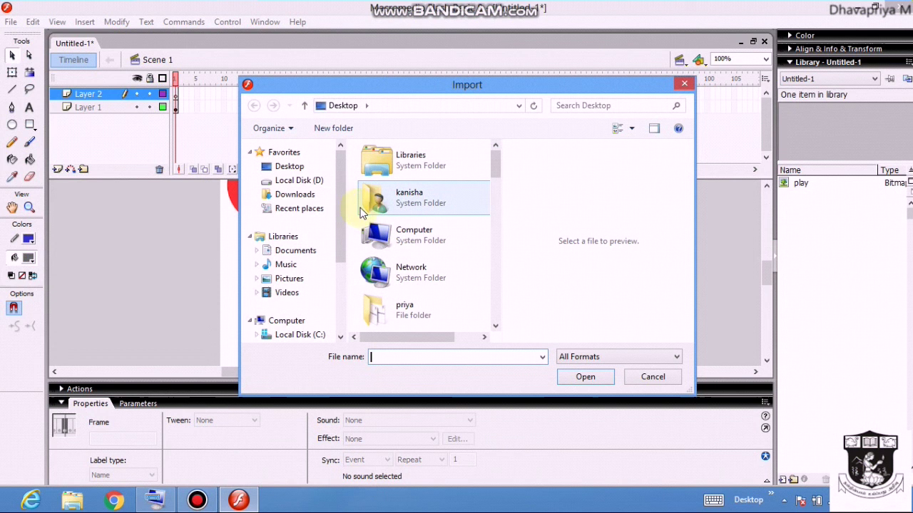
left_click(363, 211)
type("stop")
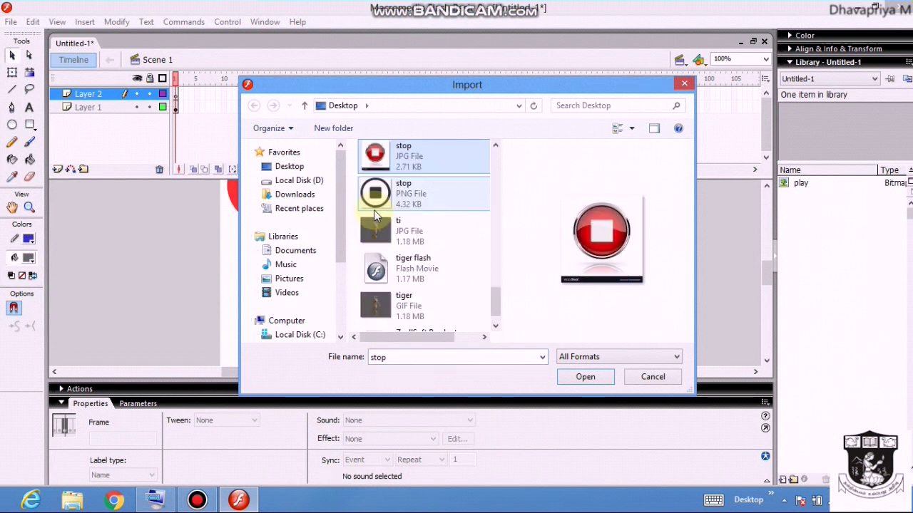
left_click(375, 207)
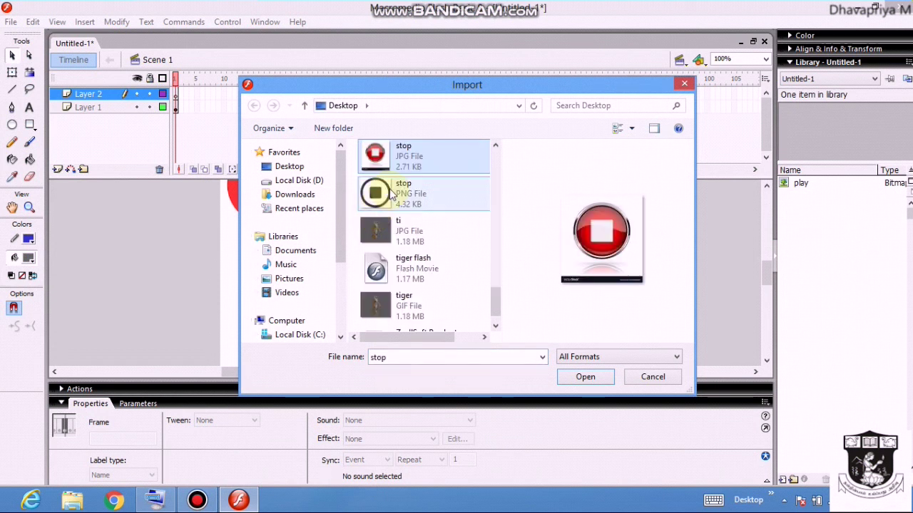
left_click(607, 378)
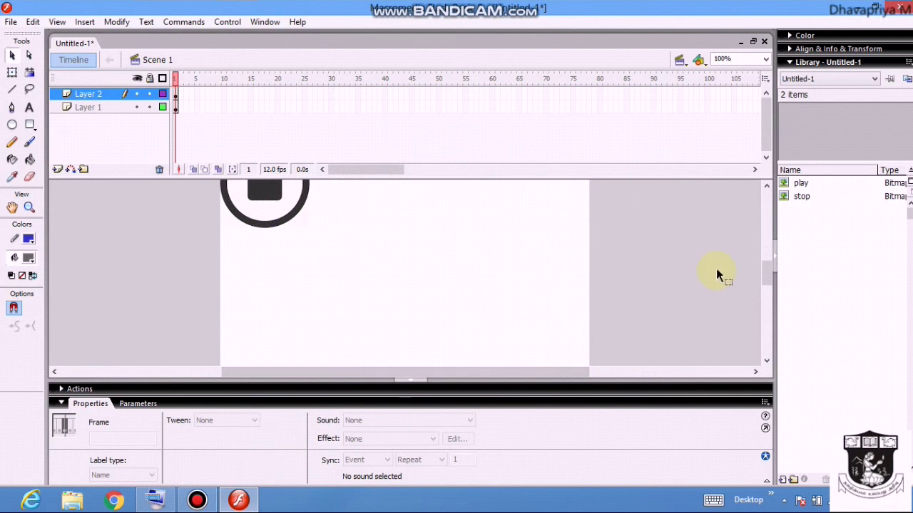
Move the stop image sideways off the play image so the two sit side by side
left_click(401, 379)
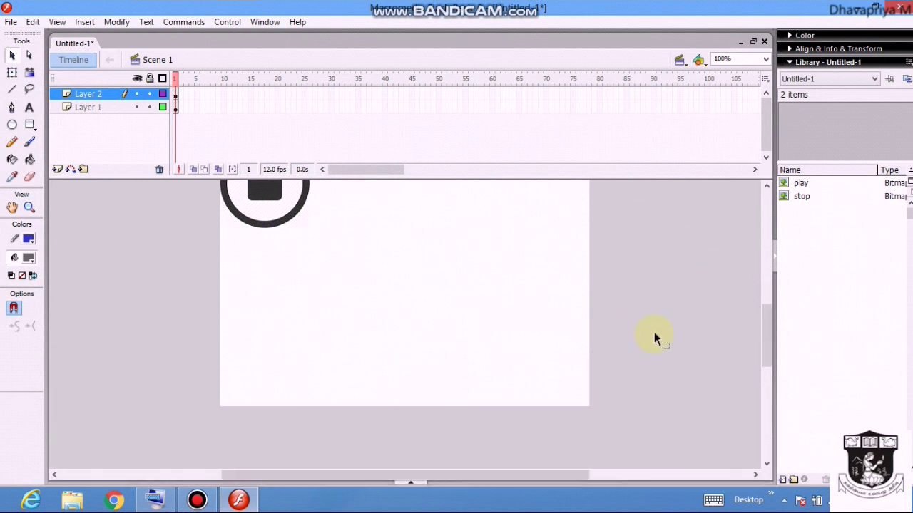
left_click_drag(768, 331, 763, 316)
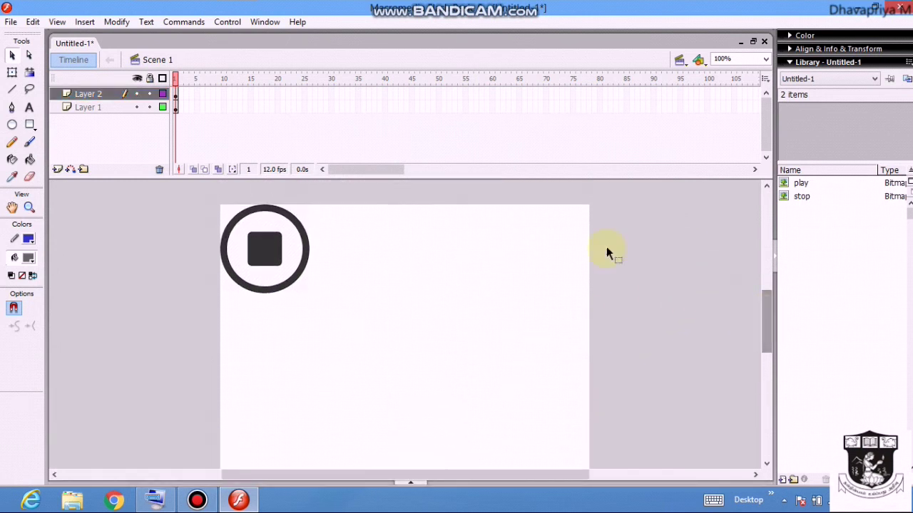
left_click_drag(268, 243, 370, 245)
Shrink the stop and play images with Free Transform and place the stop image close beside the play image
left_click(12, 72)
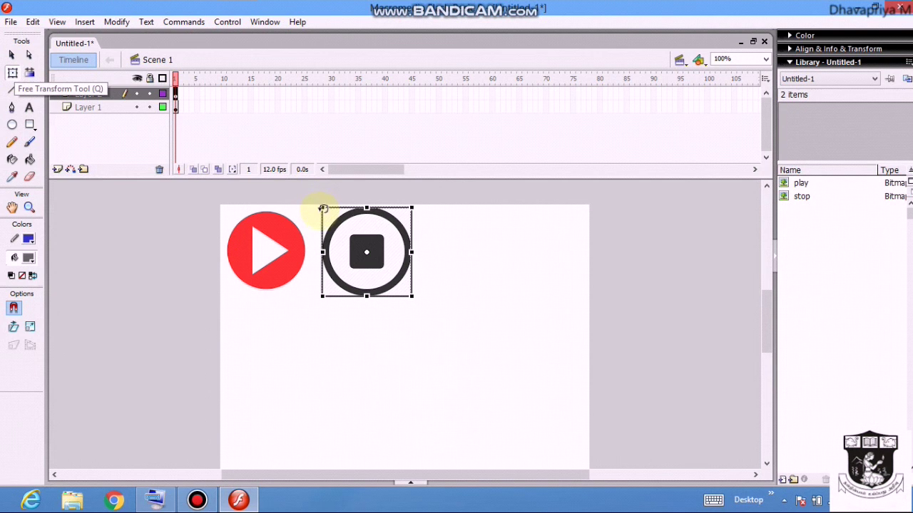
left_click_drag(323, 208, 351, 234)
left_click(286, 248)
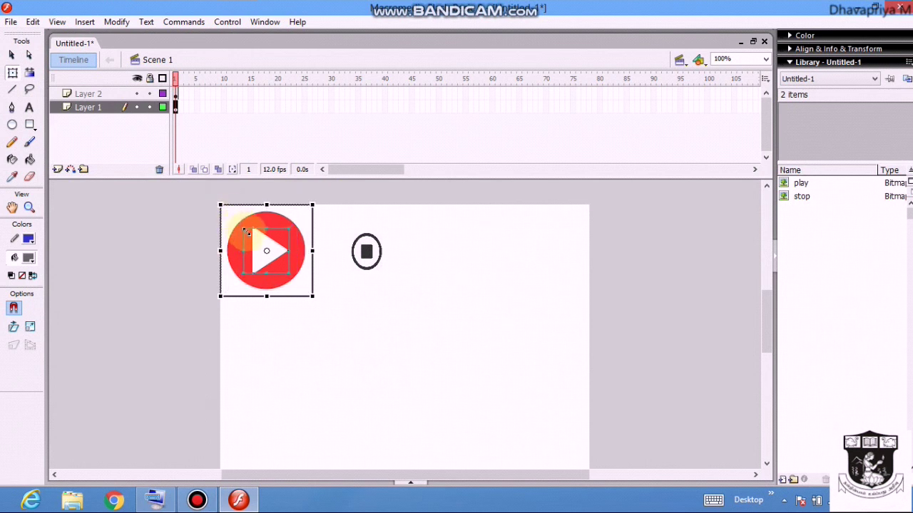
left_click_drag(251, 234, 241, 226)
left_click_drag(366, 255, 304, 241)
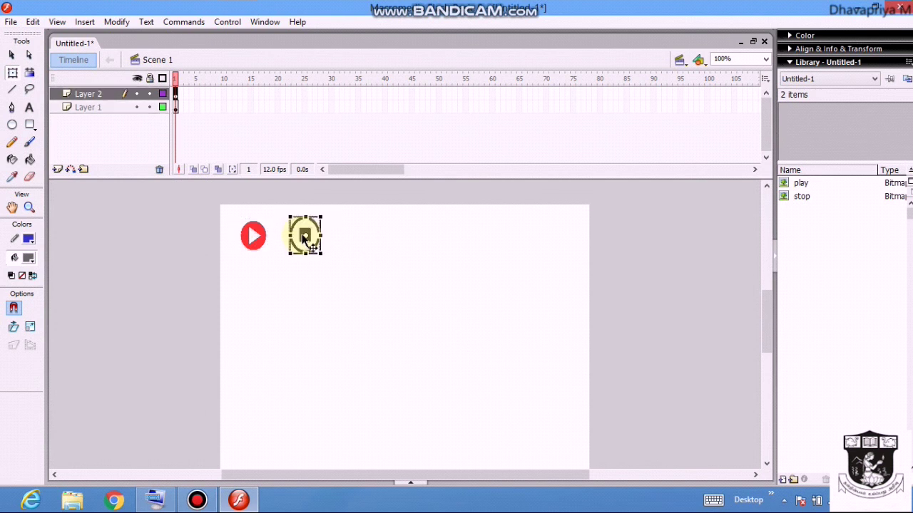
Convert the stop image to a Button symbol with the default name
right_click(306, 241)
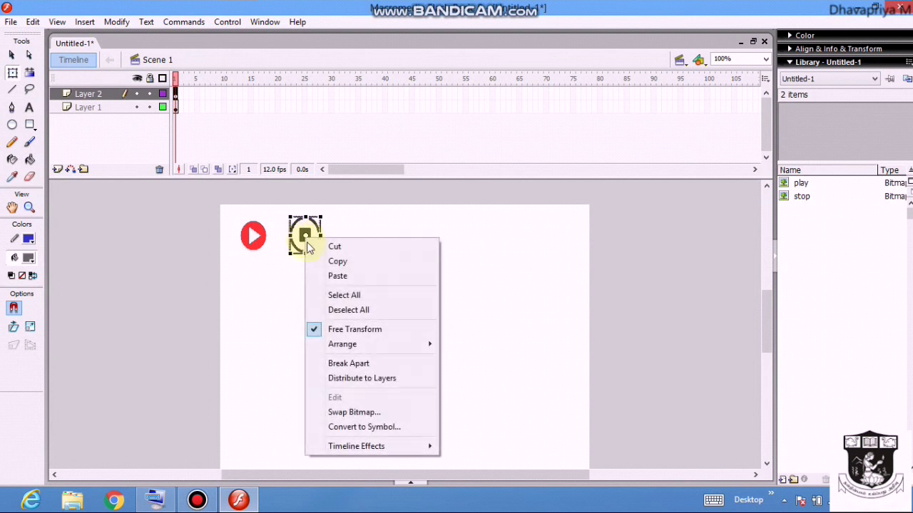
left_click(388, 426)
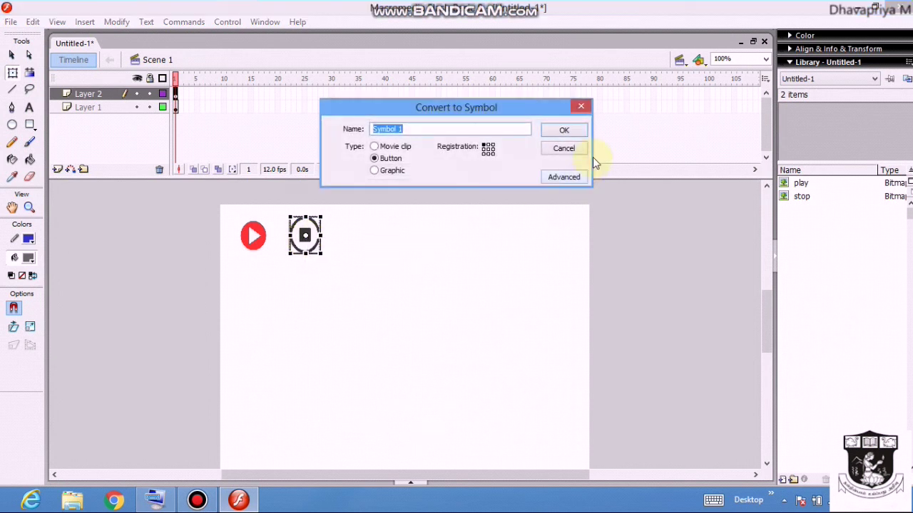
left_click(579, 134)
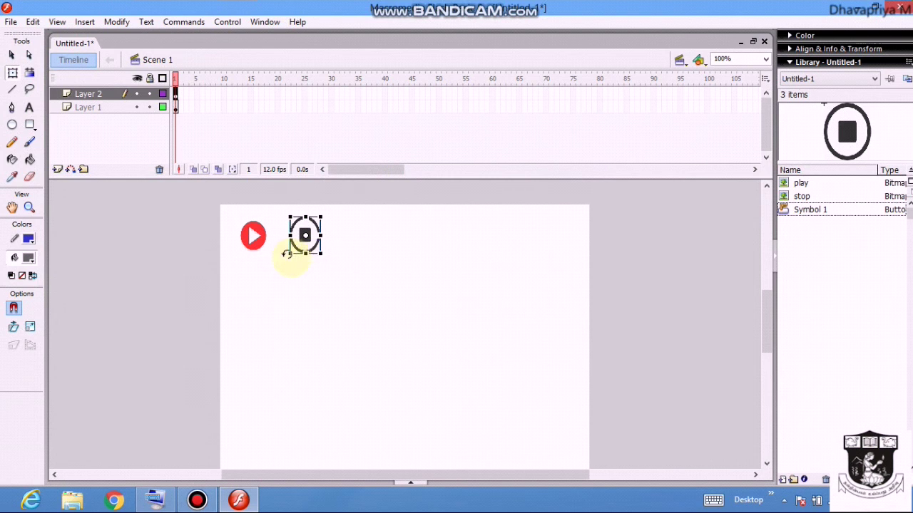
Convert the play image to a Button symbol, keeping the default name, and deselect it
left_click(245, 236)
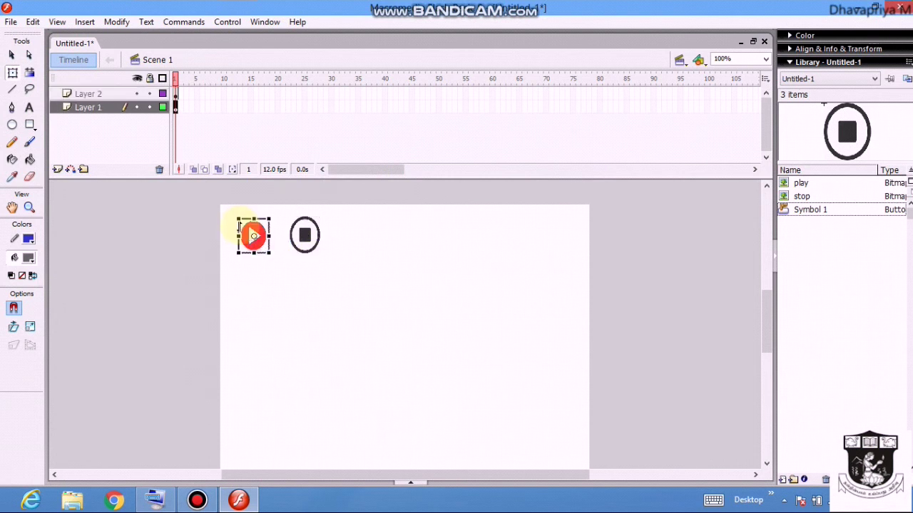
right_click(246, 232)
left_click(335, 417)
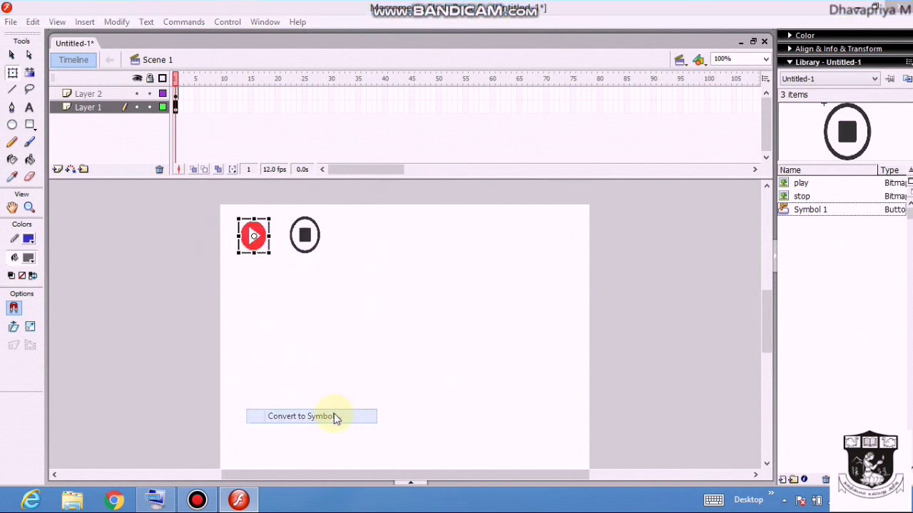
left_click(553, 131)
left_click(347, 257)
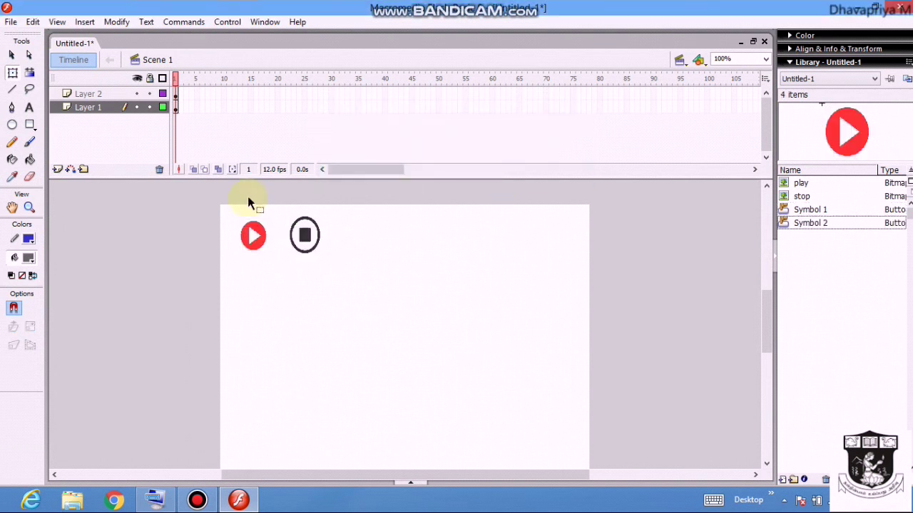
Add a new layer directly above Layer 1 and name it tiger
left_click(58, 169)
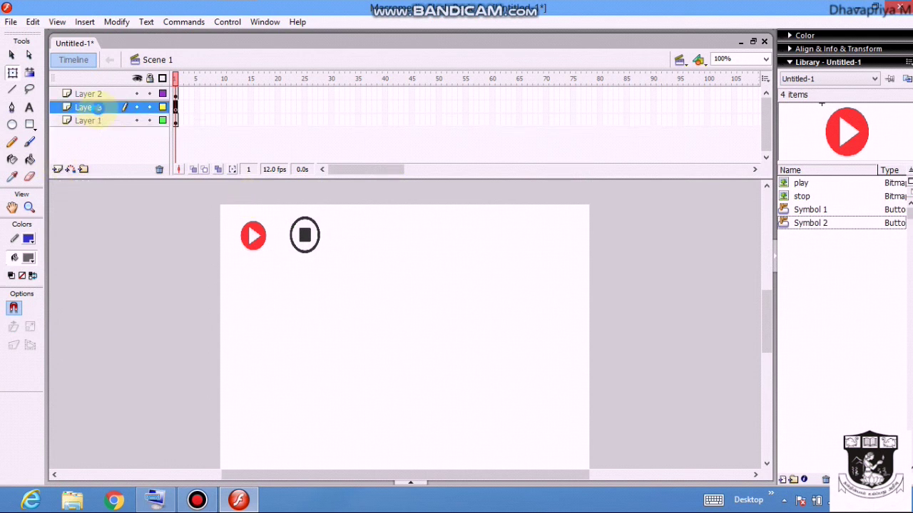
double_click(100, 107)
left_click_drag(100, 107, 77, 107)
type("tiger")
Rename Layer 1 as play and Layer 2 as stop
double_click(84, 121)
type("play")
double_click(89, 95)
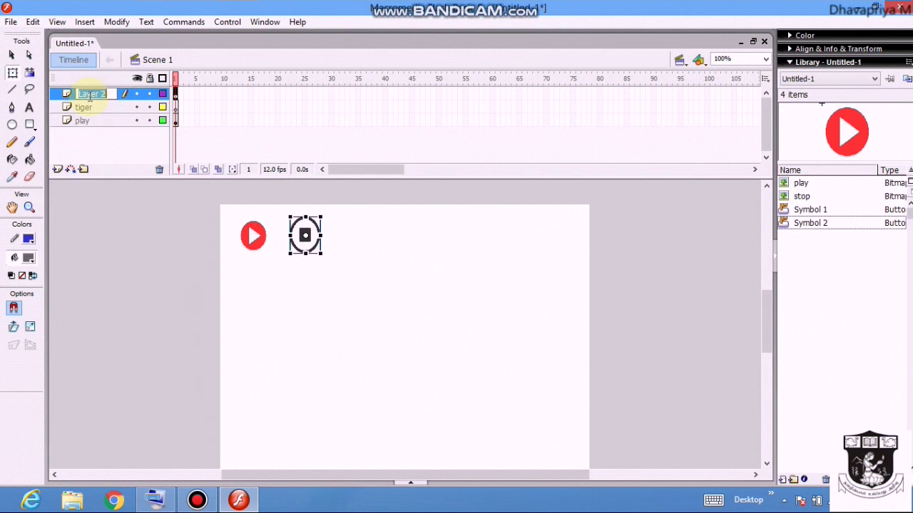
type("stop")
key("Return")
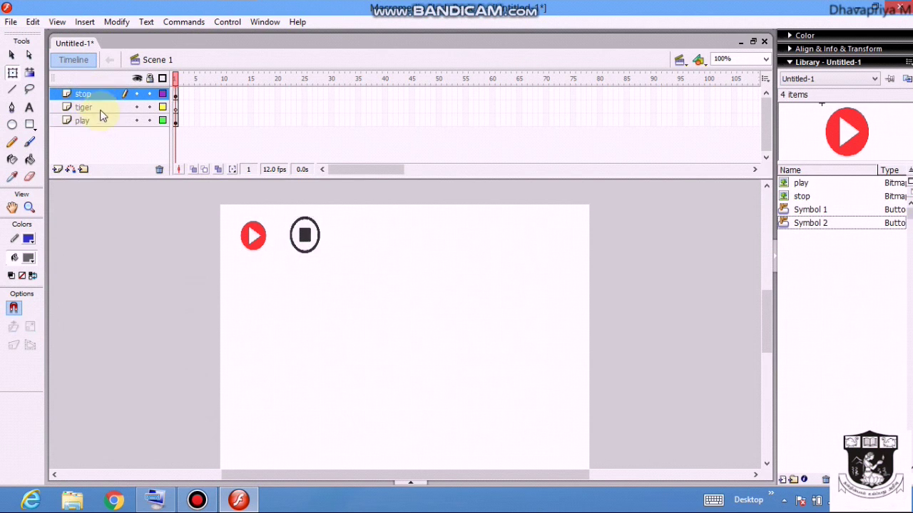
Make the tiger layer active and import the tiger GIF file from the Desktop into the library
left_click(101, 110)
left_click(10, 22)
mouse_move(112, 207)
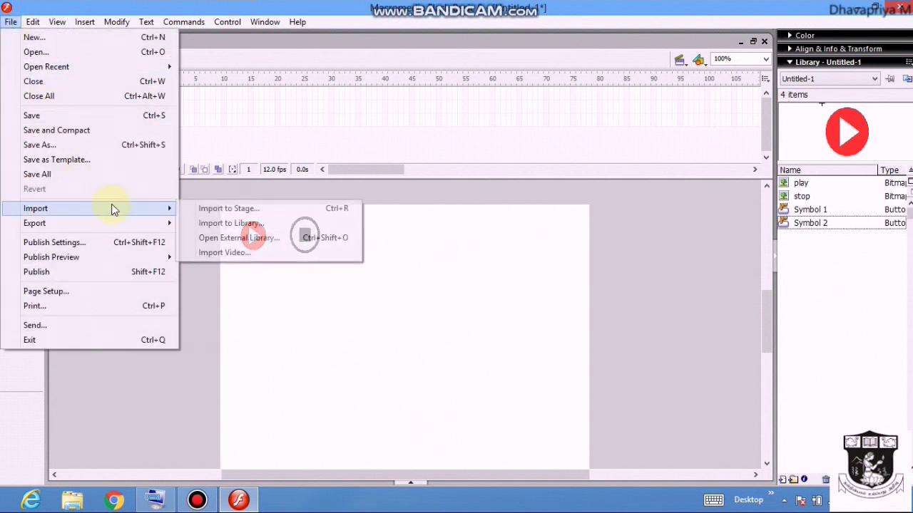
left_click(193, 223)
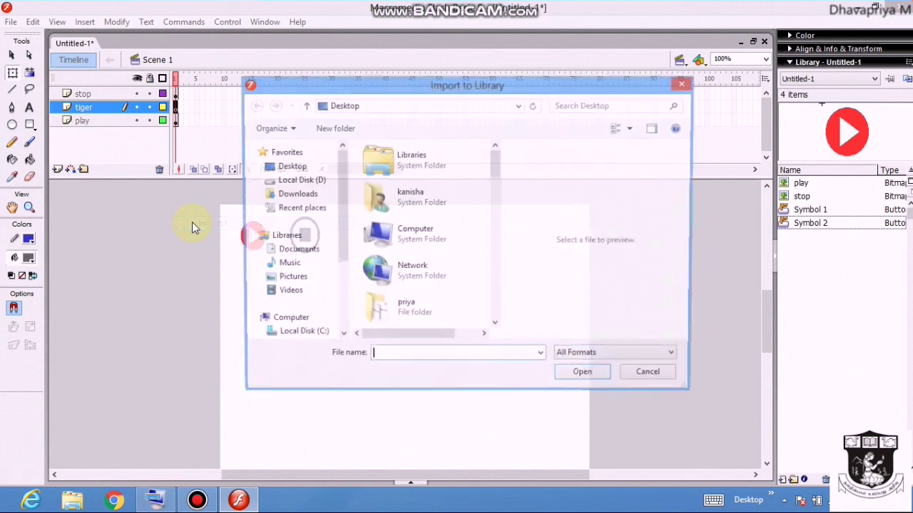
left_click(457, 250)
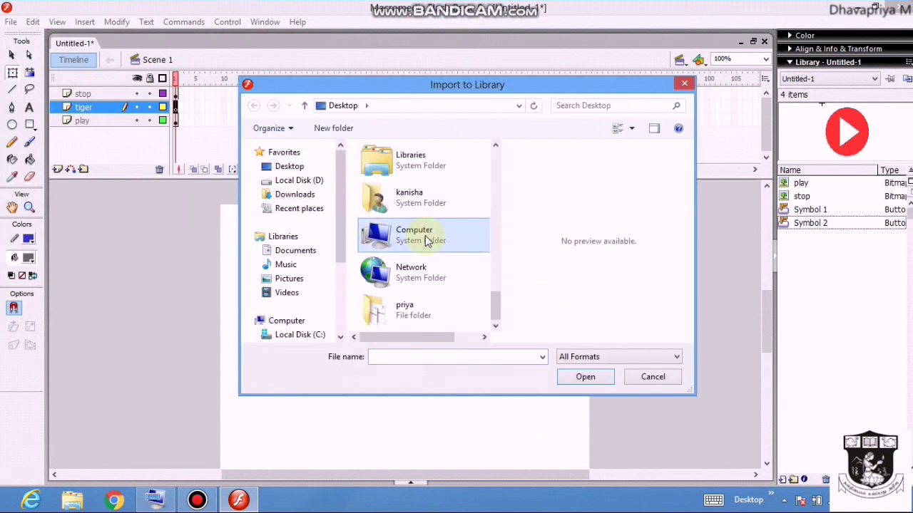
type("ti")
left_click(428, 284)
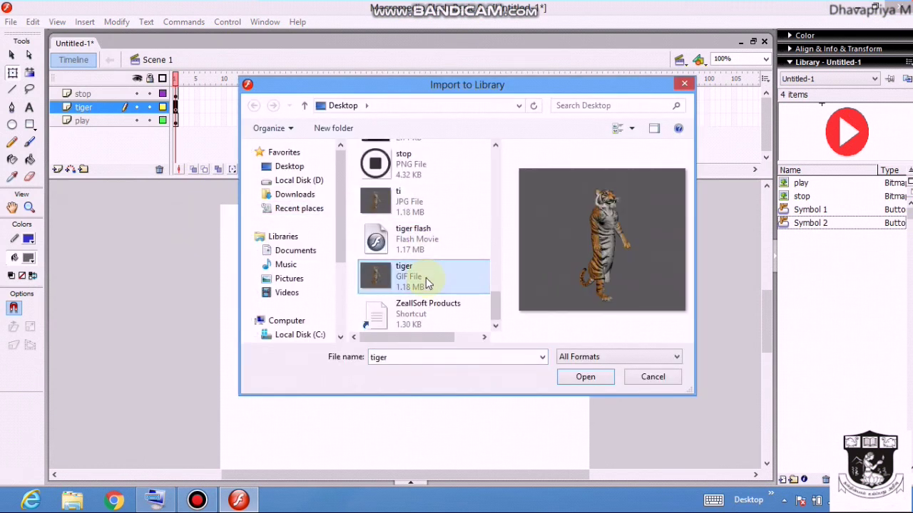
left_click(585, 377)
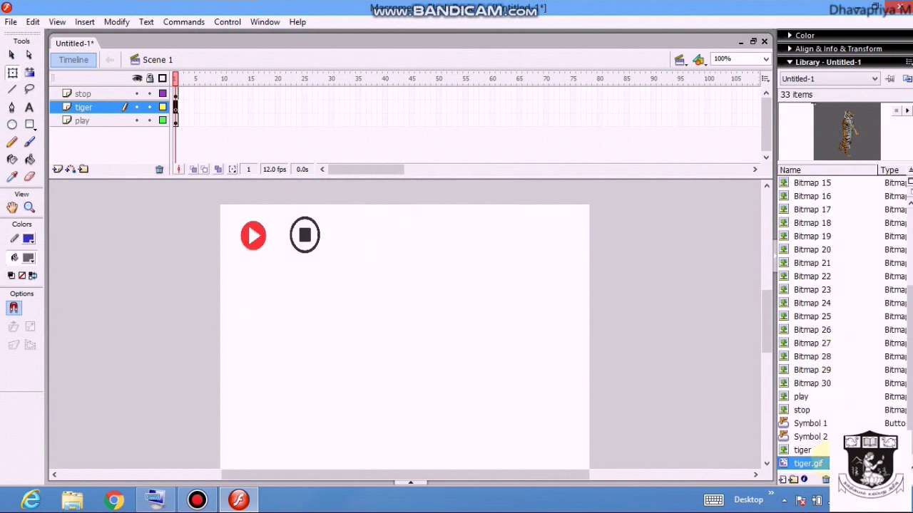
Place tiger.gif on the stage, shrink it to about 122 by 119 pixels and move it into the stage's lower-left corner
left_click_drag(808, 463, 392, 390)
left_click_drag(184, 211, 378, 371)
left_click_drag(401, 401, 249, 421)
left_click_drag(765, 326, 770, 344)
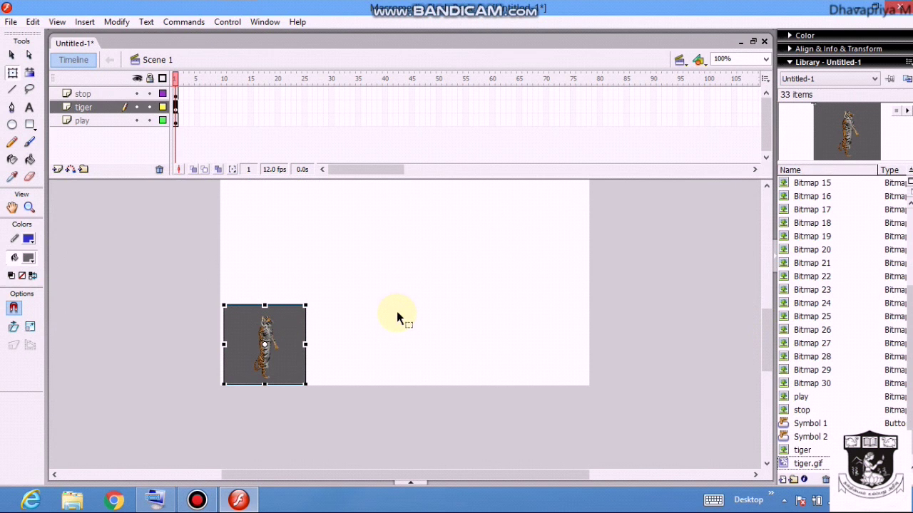
mouse_move(765, 357)
left_mouse_down()
mouse_move(769, 350)
mouse_move(767, 362)
left_mouse_up()
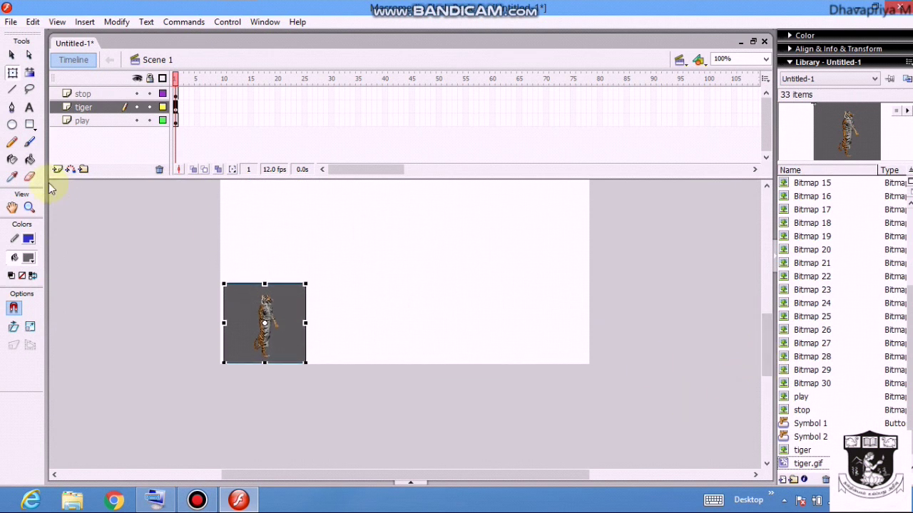
Set the document background colour to a dark grey swatch
left_click(413, 483)
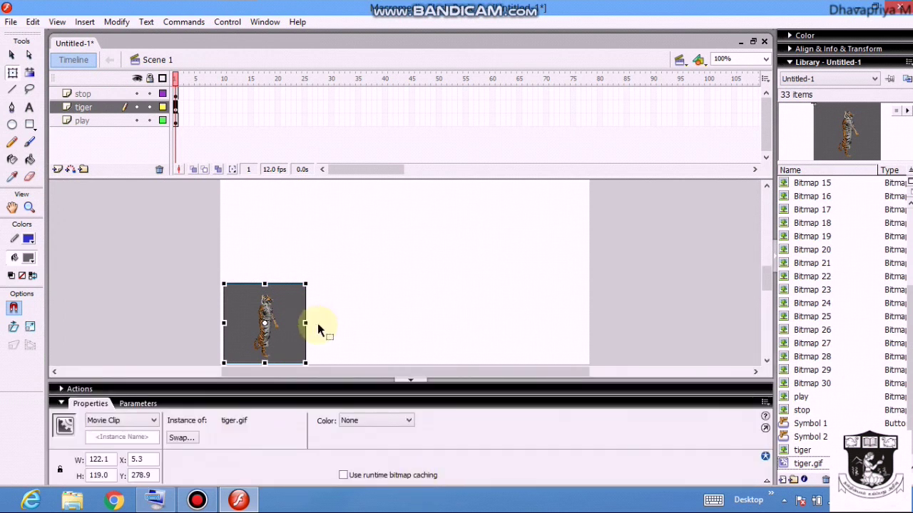
left_click(412, 247)
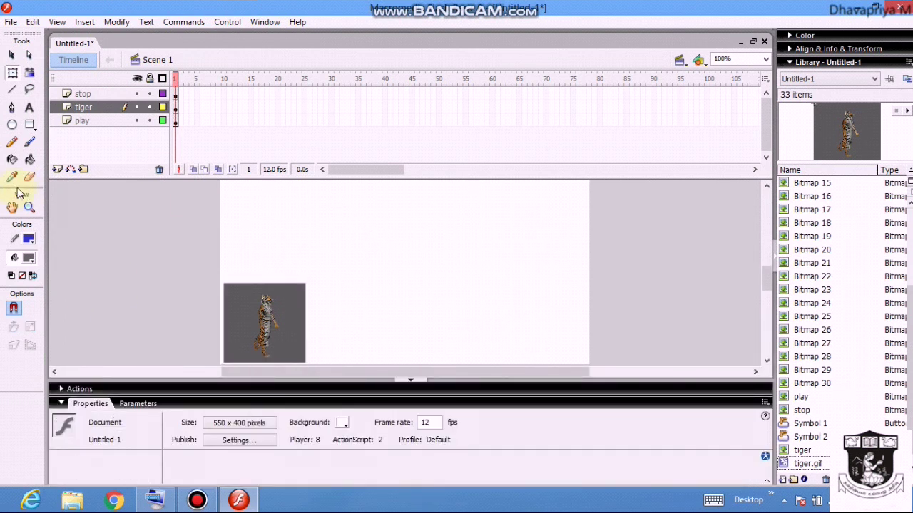
left_click(343, 424)
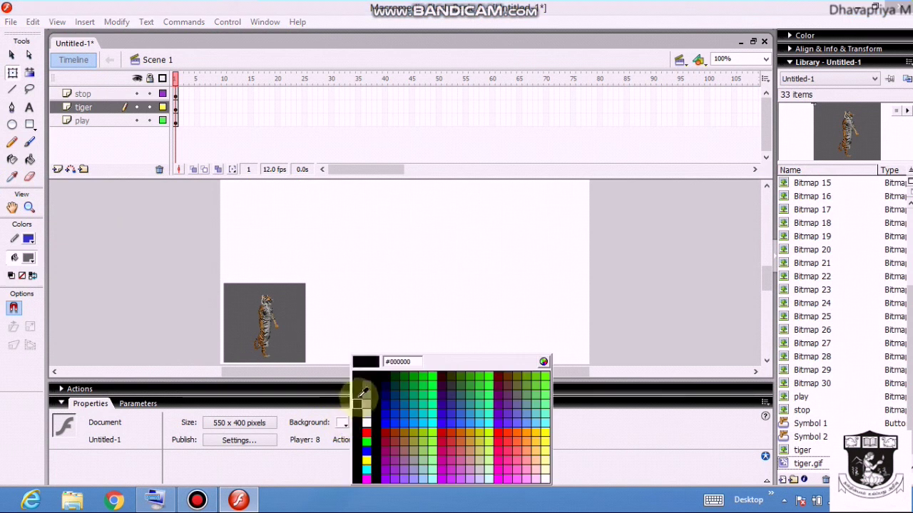
left_click(365, 398)
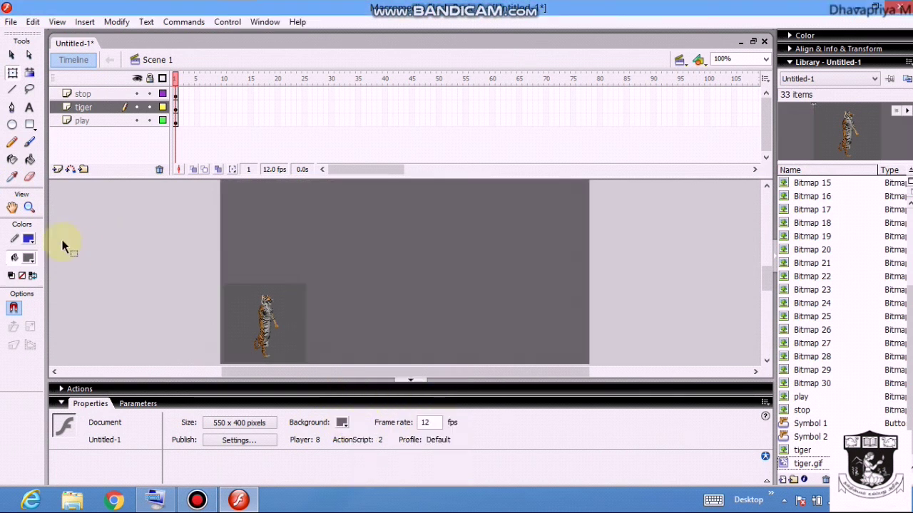
Match the document background to the tiger image by sampling the grey around the tiger as the background colour
left_click(12, 177)
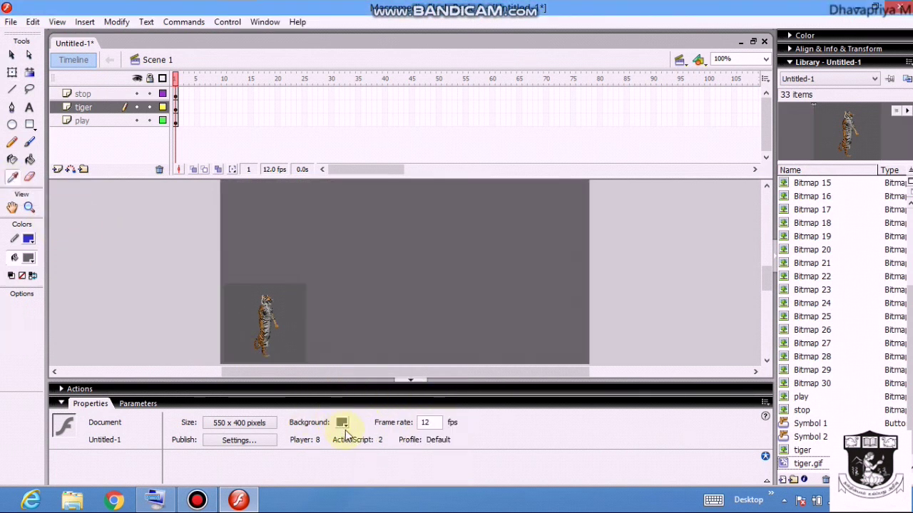
left_click(343, 423)
left_click(343, 423)
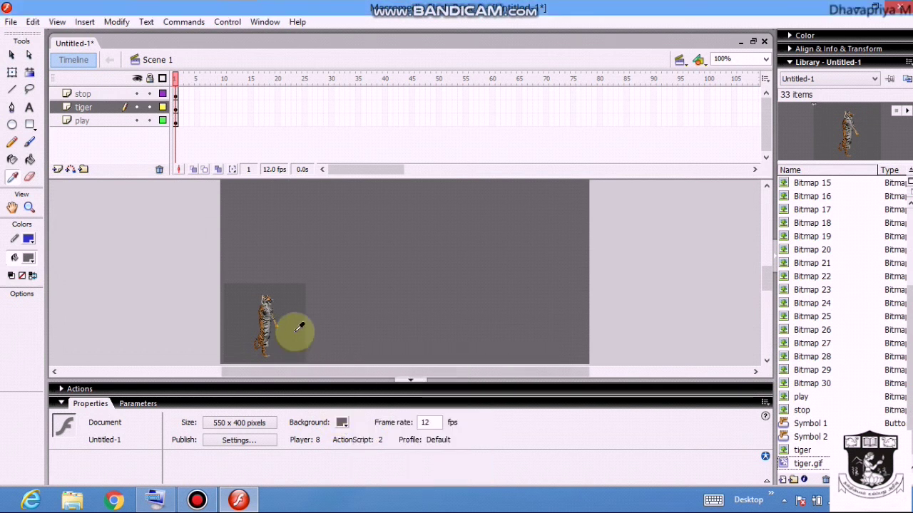
left_click(342, 424)
left_click(306, 352)
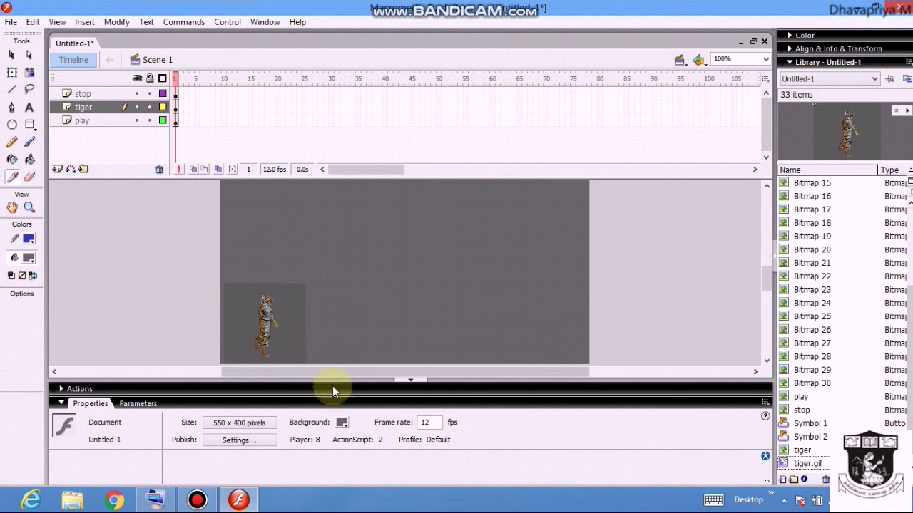
left_click(342, 423)
left_click(305, 352)
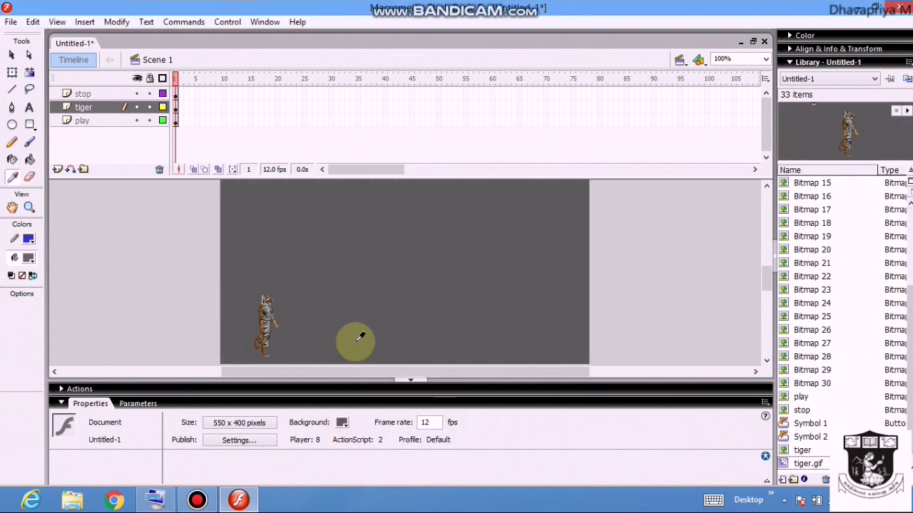
left_click(399, 381)
Insert keyframes at frame 50 on the stop, tiger and play layers
left_click_drag(769, 357, 761, 338)
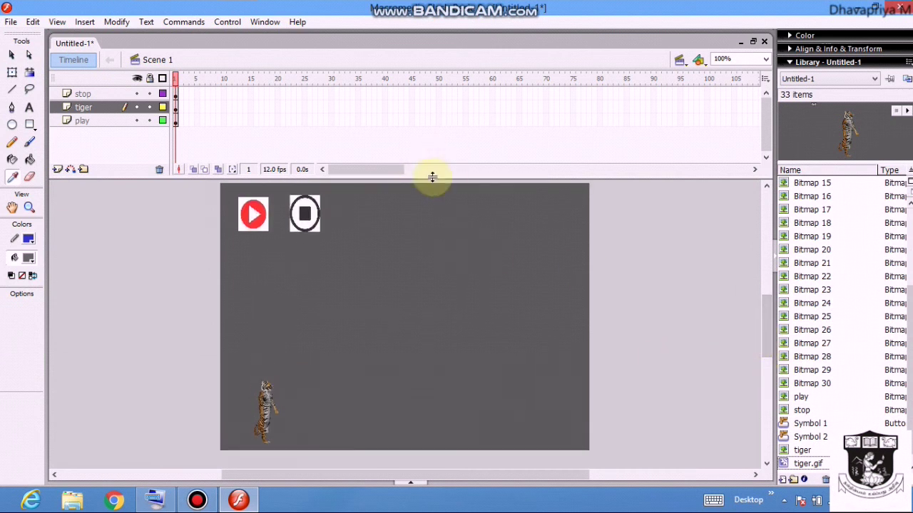
left_click_drag(440, 96, 439, 120)
left_click(440, 125)
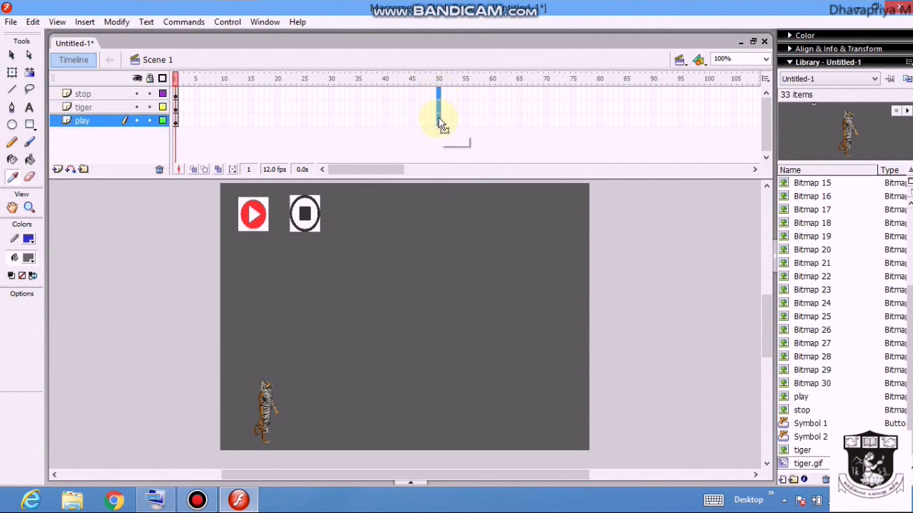
right_click(441, 124)
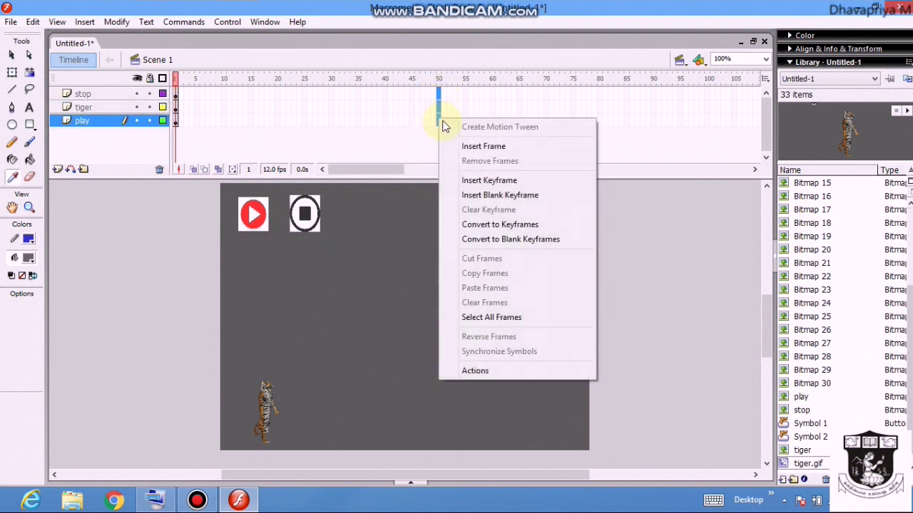
left_click(467, 181)
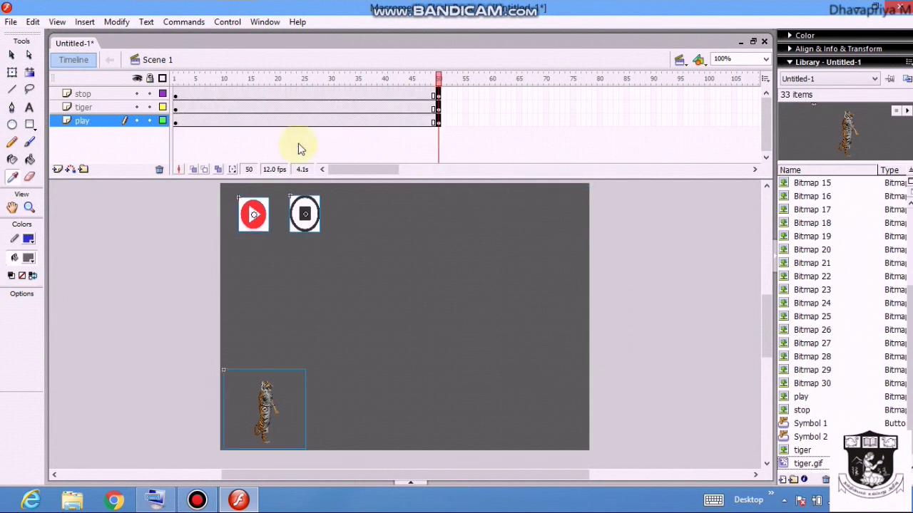
Create a motion tween on the tiger layer and move the tiger at frame 50 into the stage's lower-right corner
left_click(235, 107)
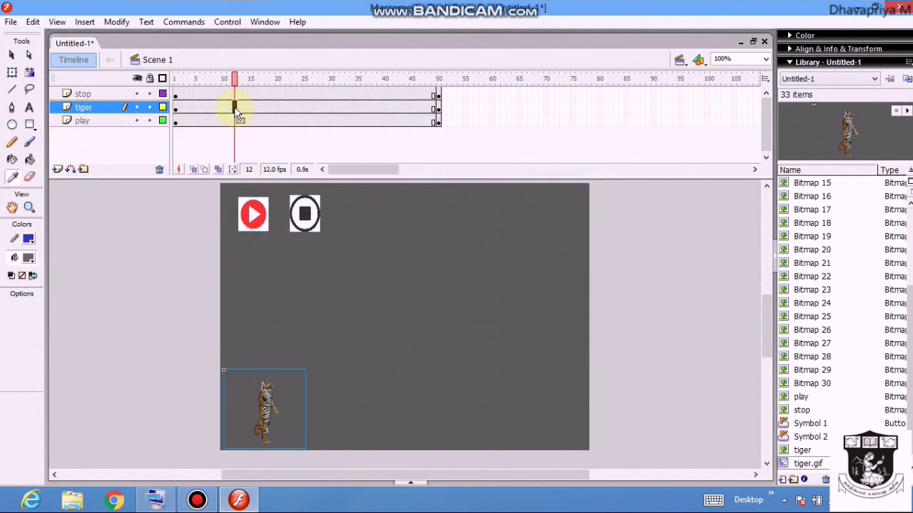
right_click(236, 110)
left_click(245, 116)
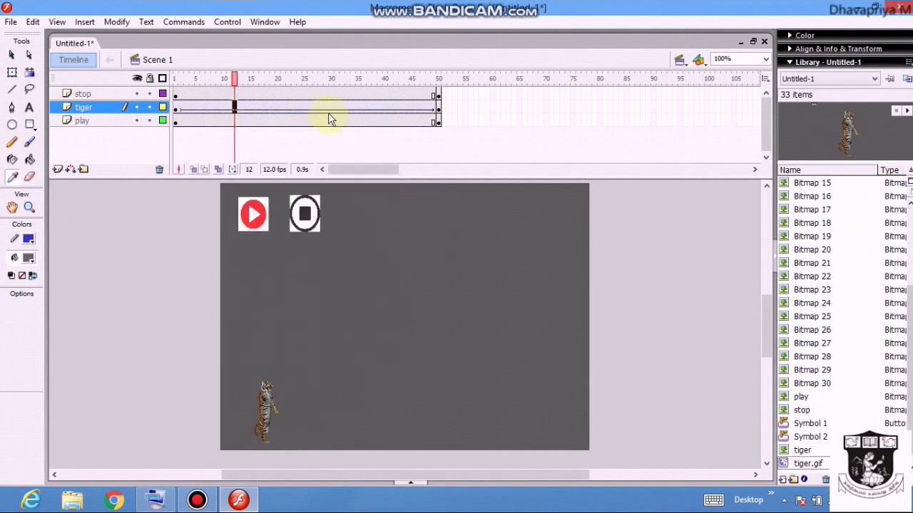
left_click(438, 109)
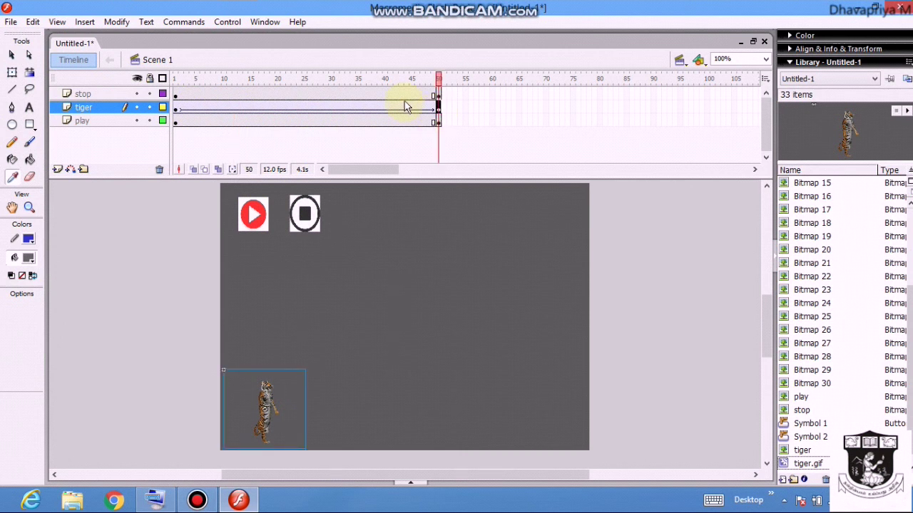
left_click(11, 55)
left_click_drag(250, 428, 531, 427)
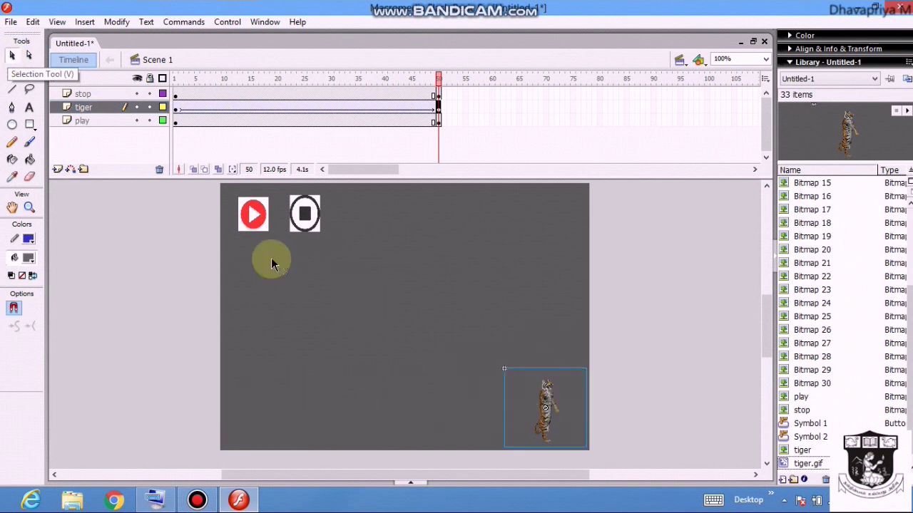
Check the tiger's movement at several frames, including 1, 15 and 36, and test the movie before closing the preview
left_click(179, 112)
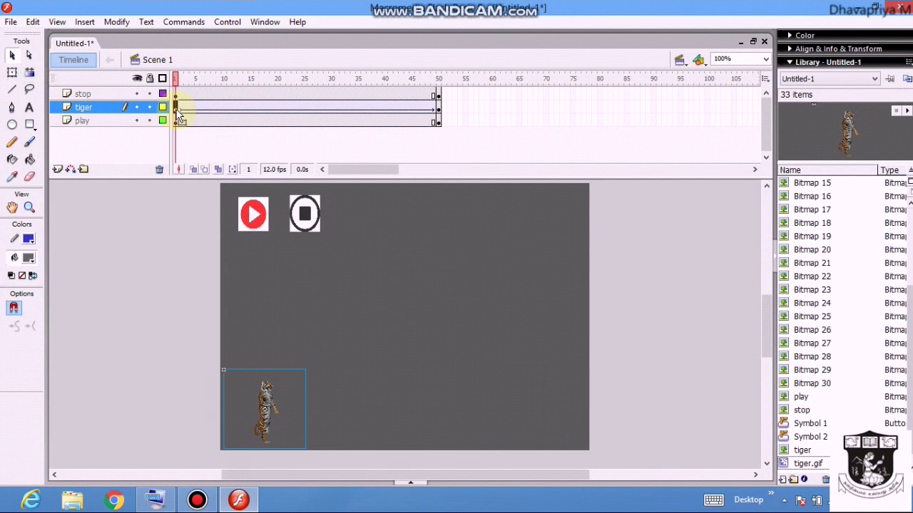
left_click(250, 108)
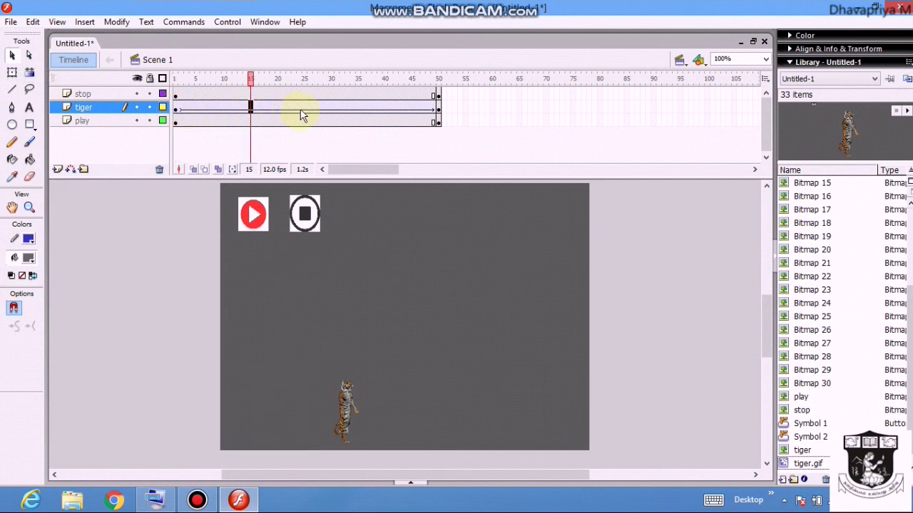
left_click(299, 107)
left_click(363, 108)
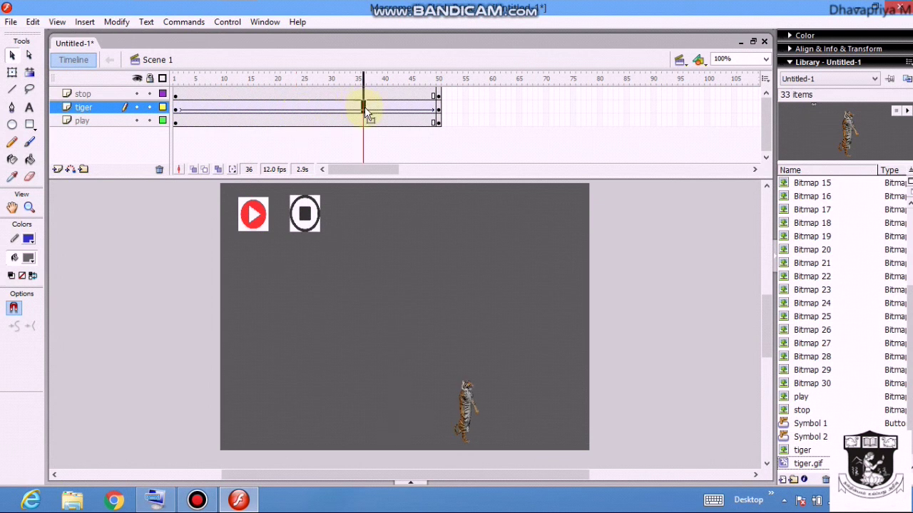
left_click(228, 22)
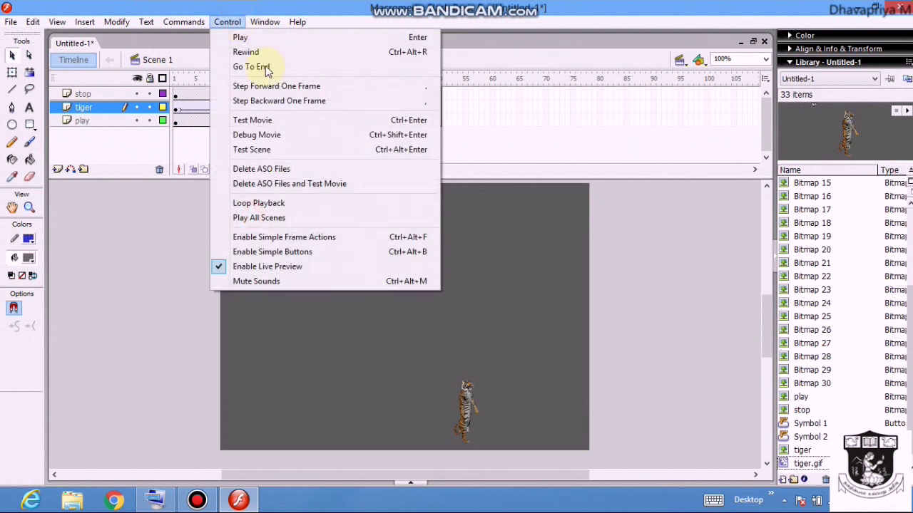
left_click(295, 120)
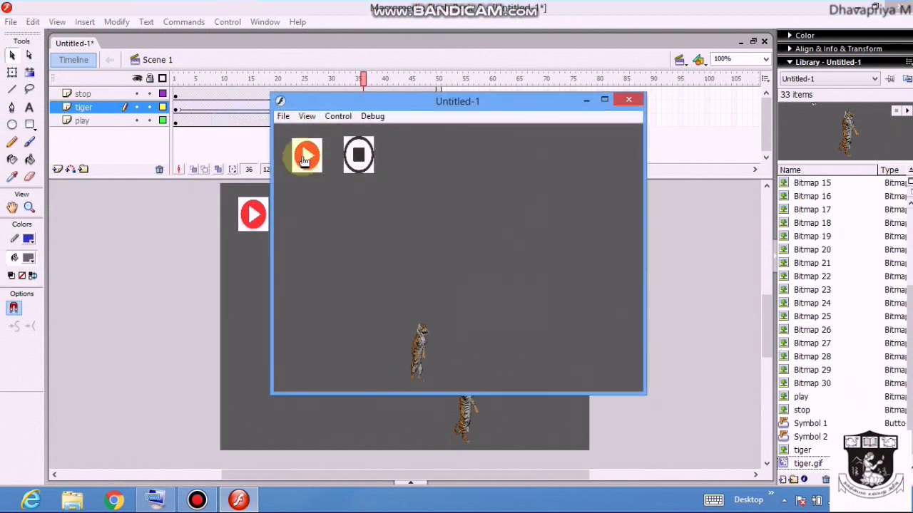
left_click(622, 102)
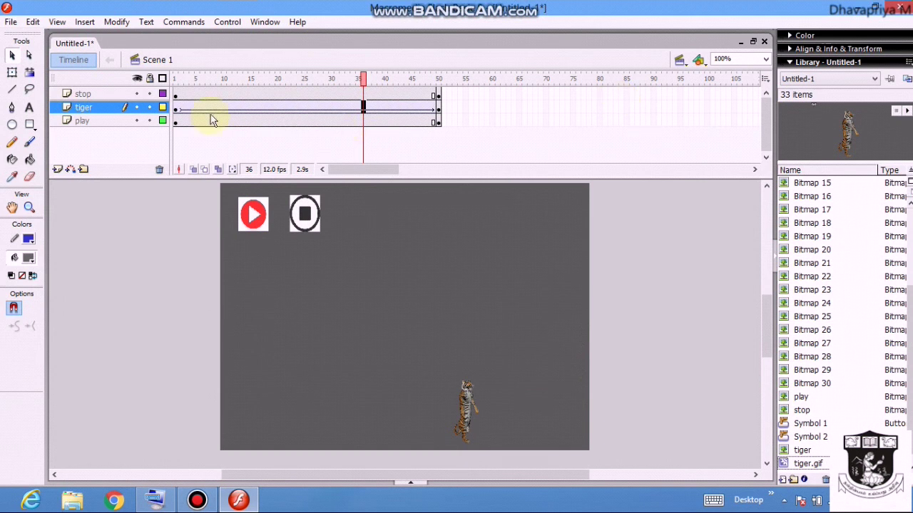
Select the red play button at frame 1 and open its empty ActionScript editor
left_click(175, 107)
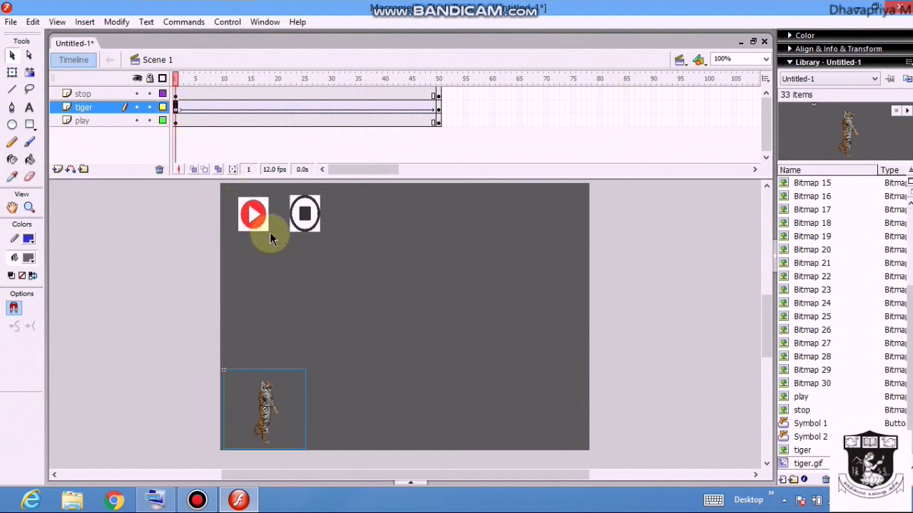
left_click(236, 204)
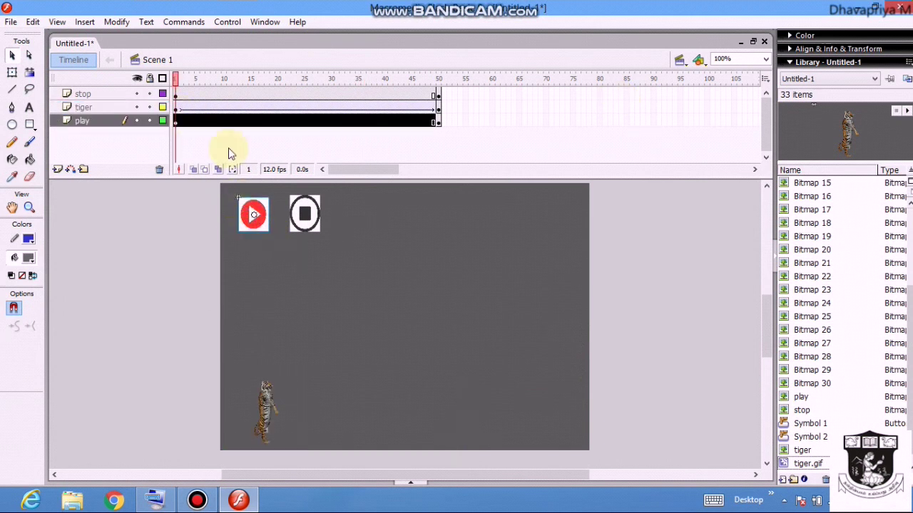
left_click(255, 23)
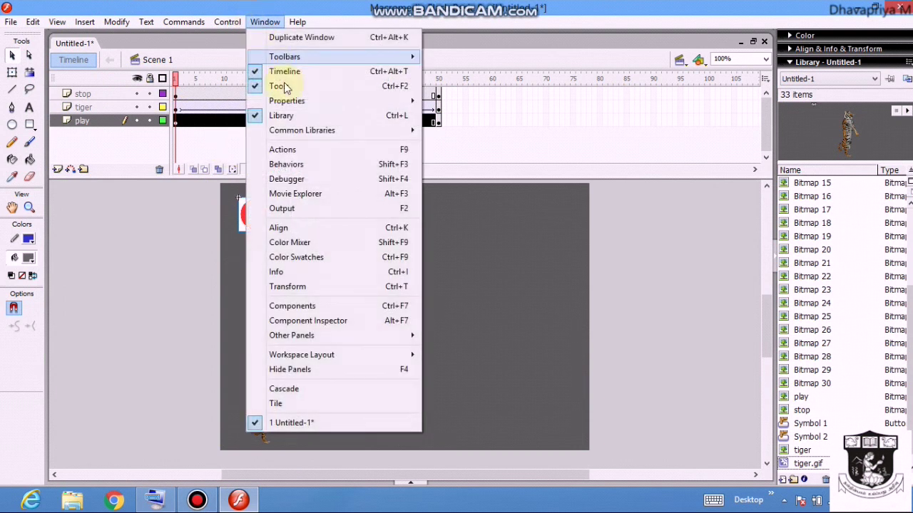
left_click(305, 149)
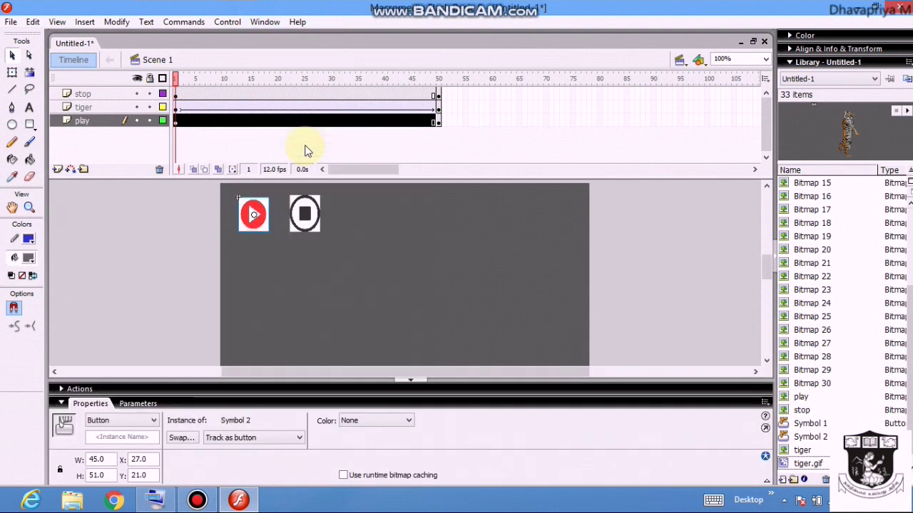
left_click(61, 392)
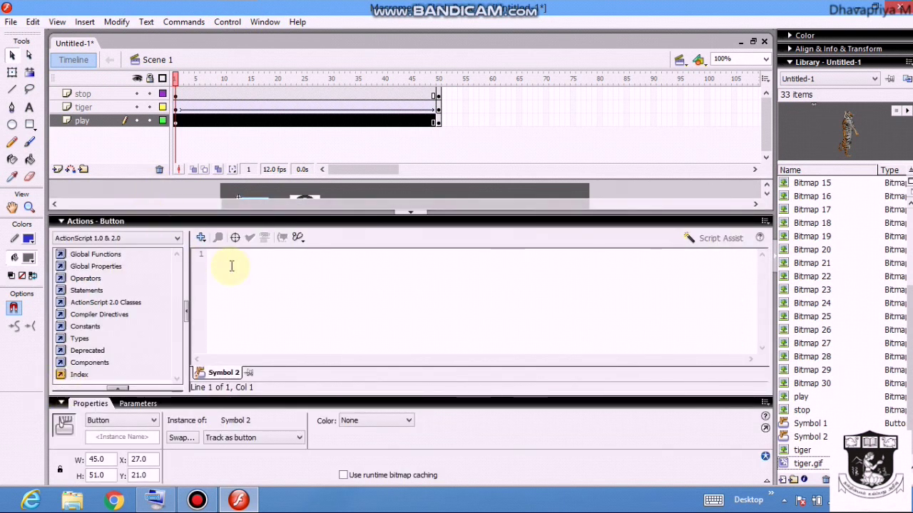
Begin the play button's script with the event handler line on(release){
left_click(231, 266)
type("on")
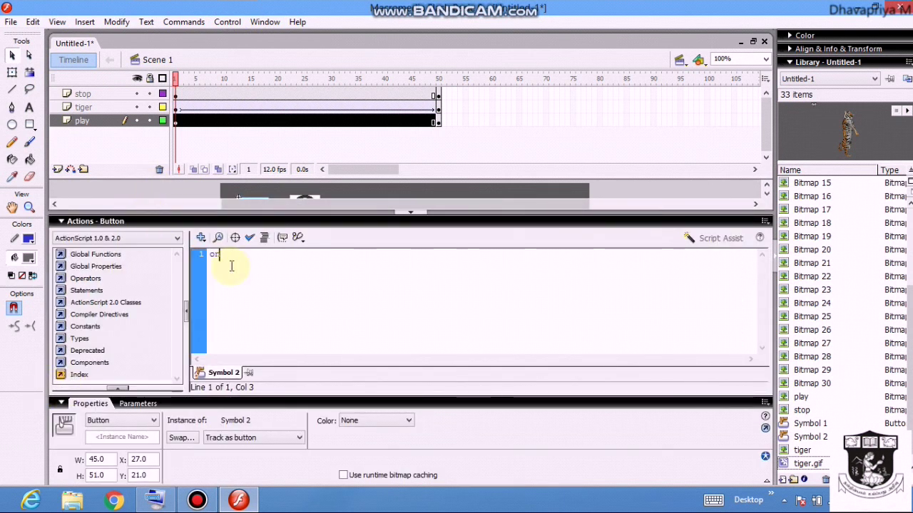
type("(")
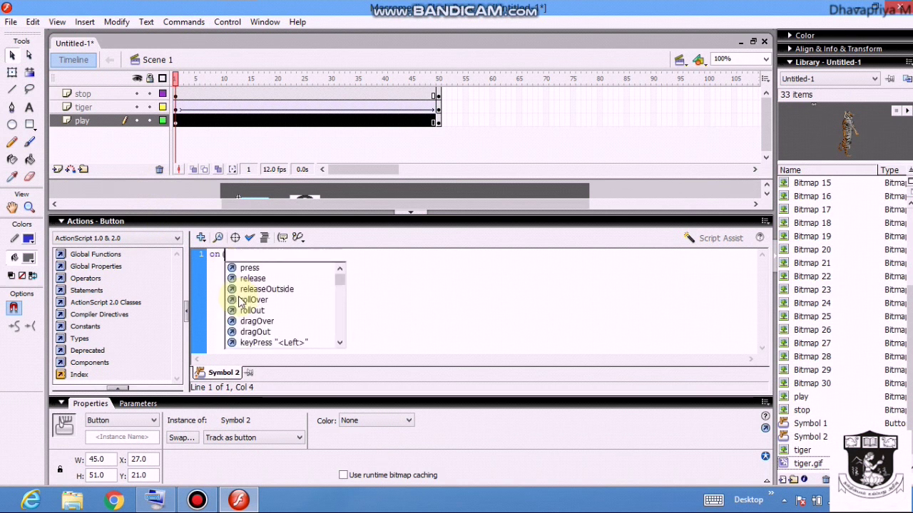
key("Down")
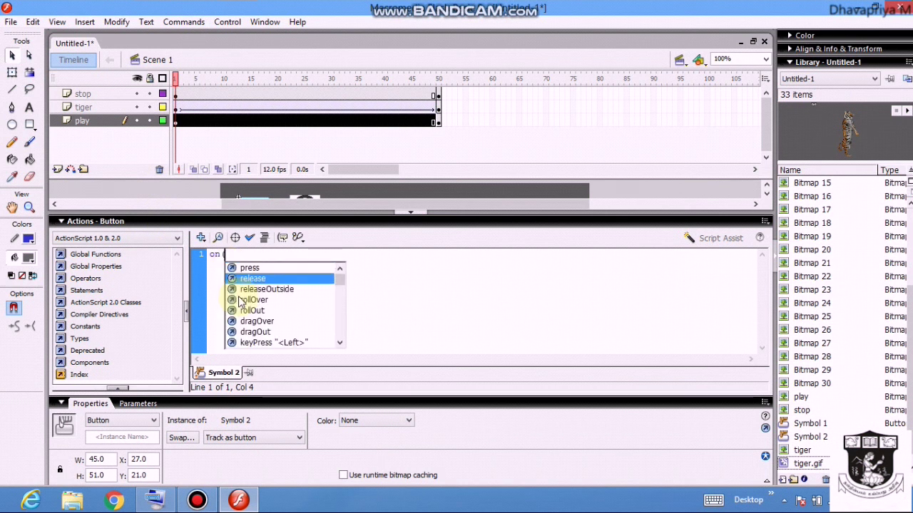
key("Return")
type(")")
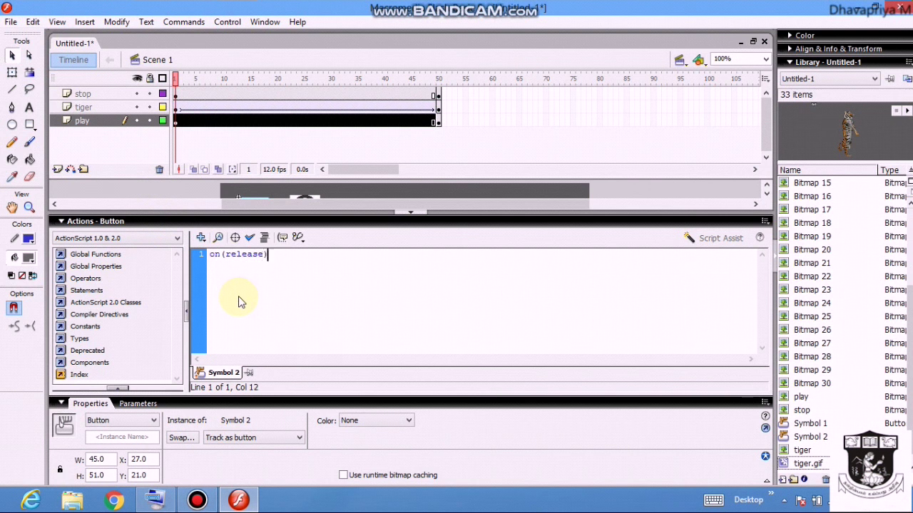
type("{")
Add the statement gotoAndPlay(2); inside the release handler and start a new line below it
key("Return")
type("goto")
type("AdPlayn")
key("BackSpace")
key("BackSpace")
key("BackSpace")
key("BackSpace")
key("BackSpace")
key("BackSpace")
type("ndPlay(")
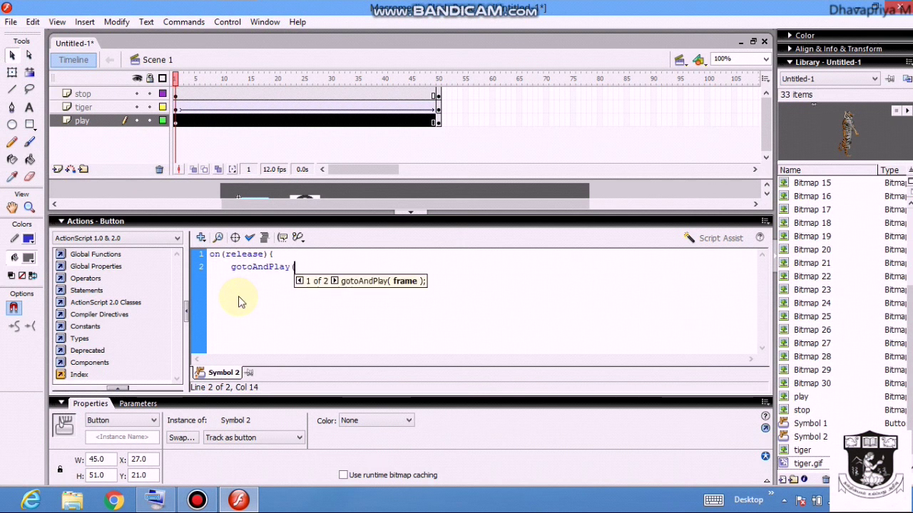
type(" 2)")
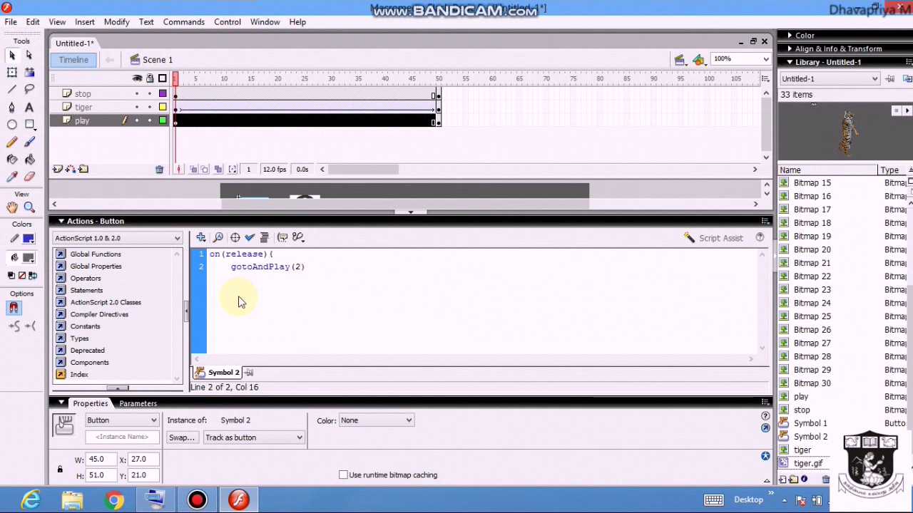
type(";")
key("Return")
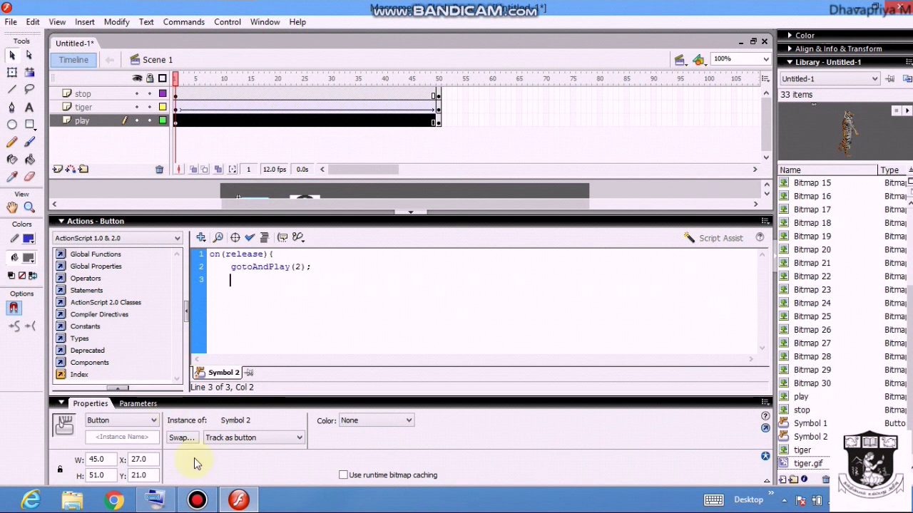
Finish the play button's release handler with a closing brace on line 3 and put the on-screen keyboard away
left_click(170, 339)
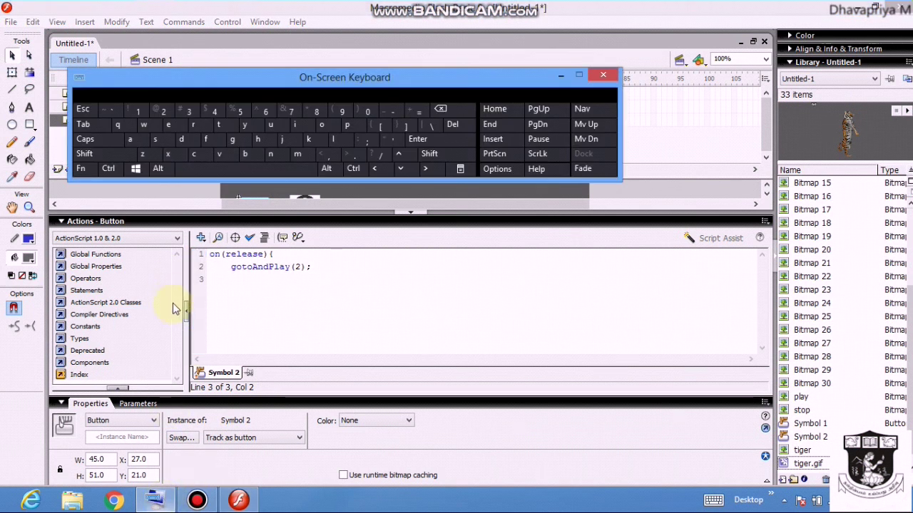
left_click(227, 288)
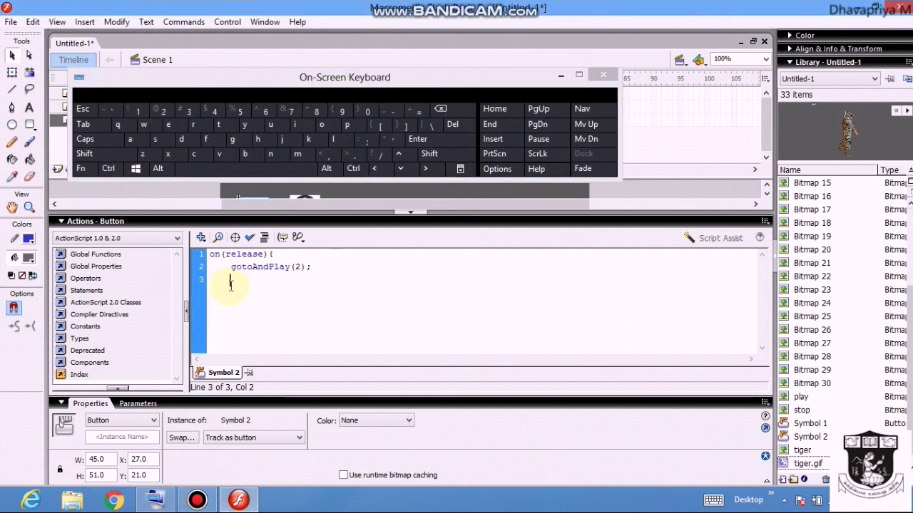
key("shift")
left_click(408, 130)
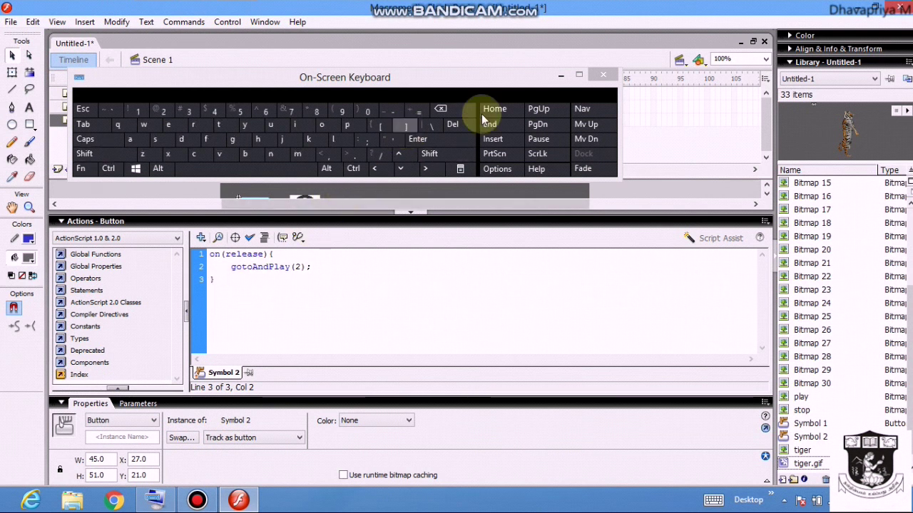
left_click(560, 75)
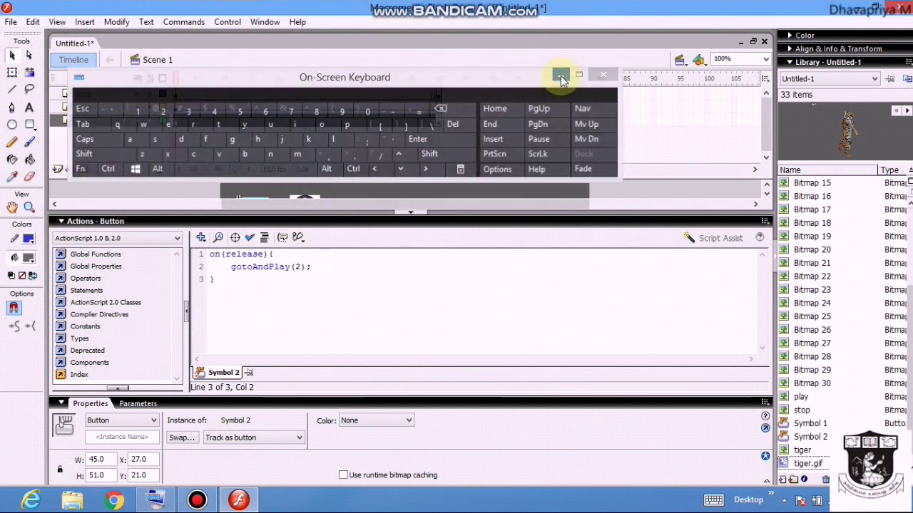
Copy the play button's complete three-line script, check its syntax and collapse the script editor
left_click(285, 268)
left_click_drag(285, 270, 210, 251)
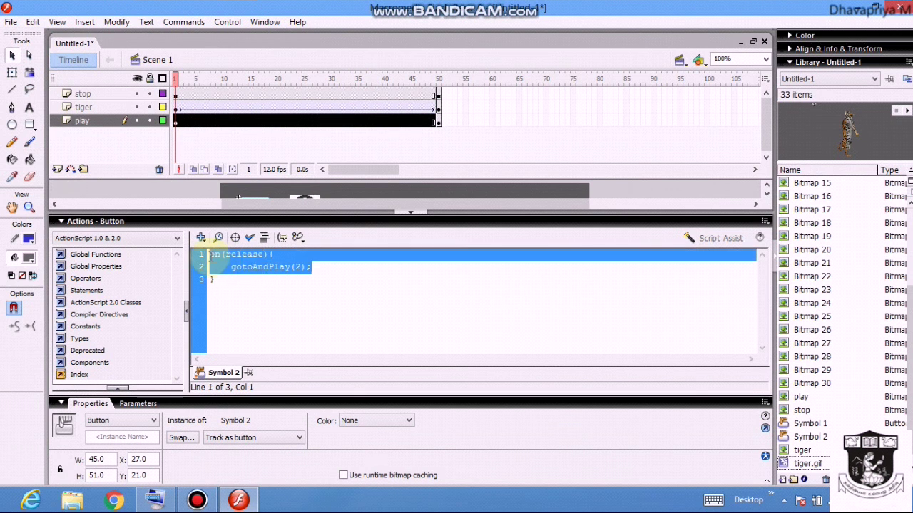
left_click(249, 291)
left_click_drag(248, 291, 209, 254)
key("ctrl+c")
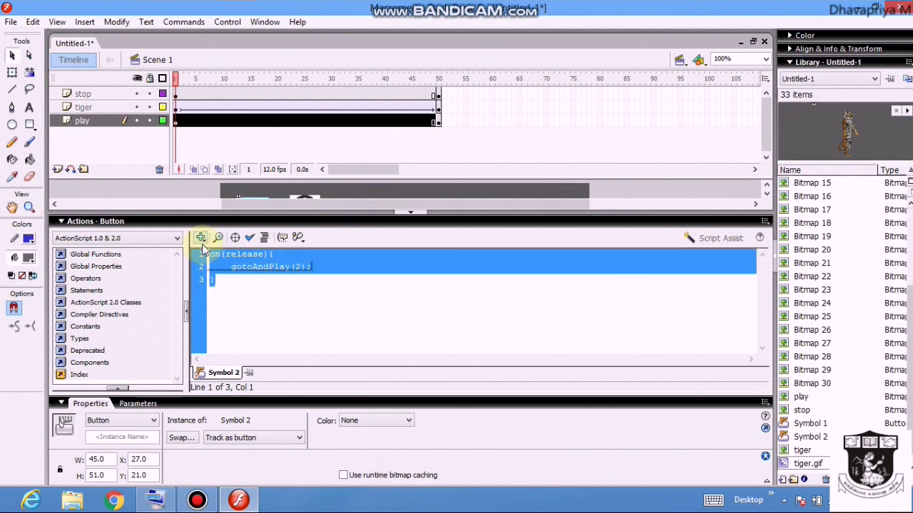
left_click(249, 238)
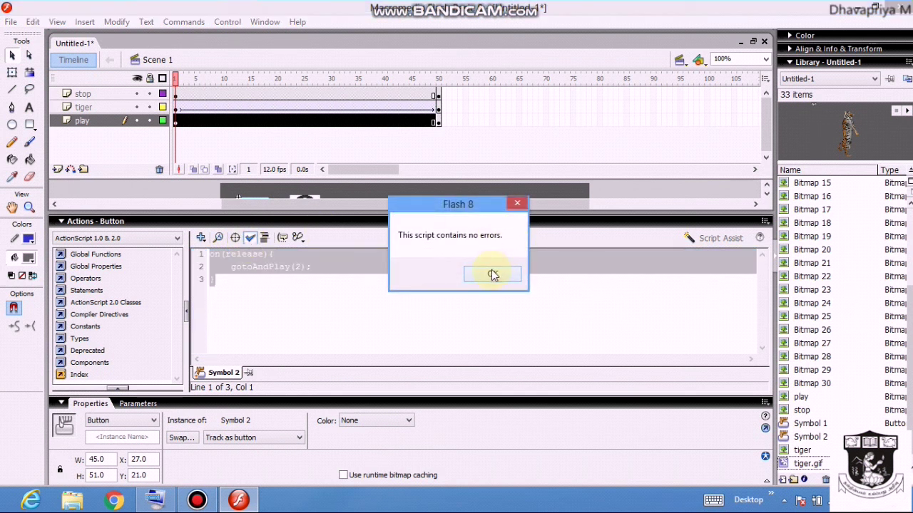
left_click(492, 274)
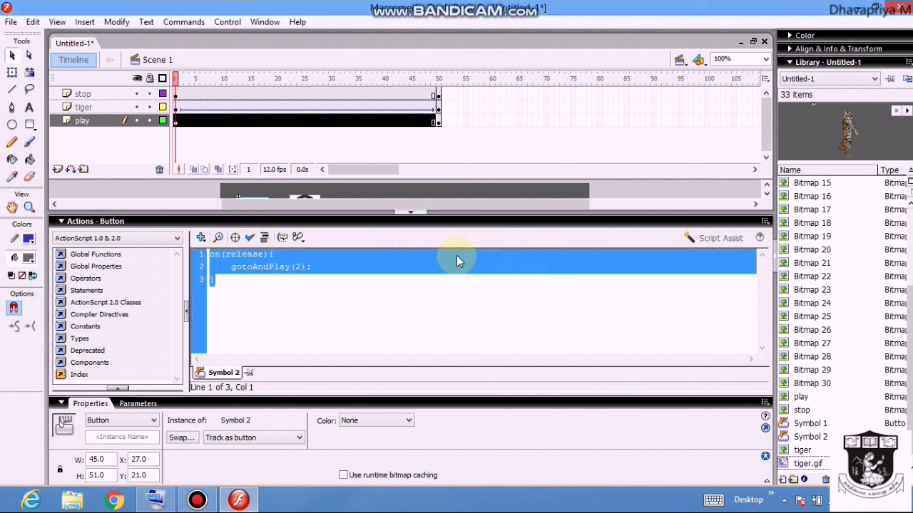
left_click(404, 211)
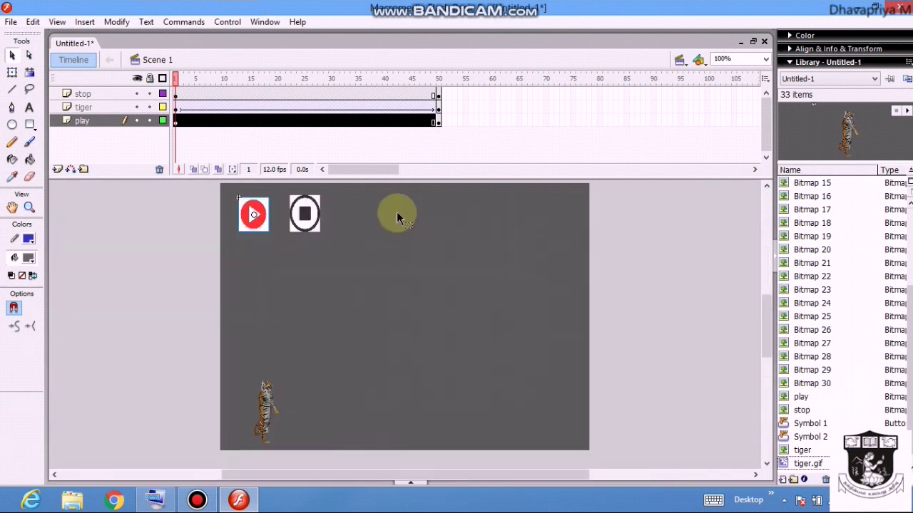
Select the stop button on the stage and paste the copied release handler into its ActionScript editor
left_click(313, 224)
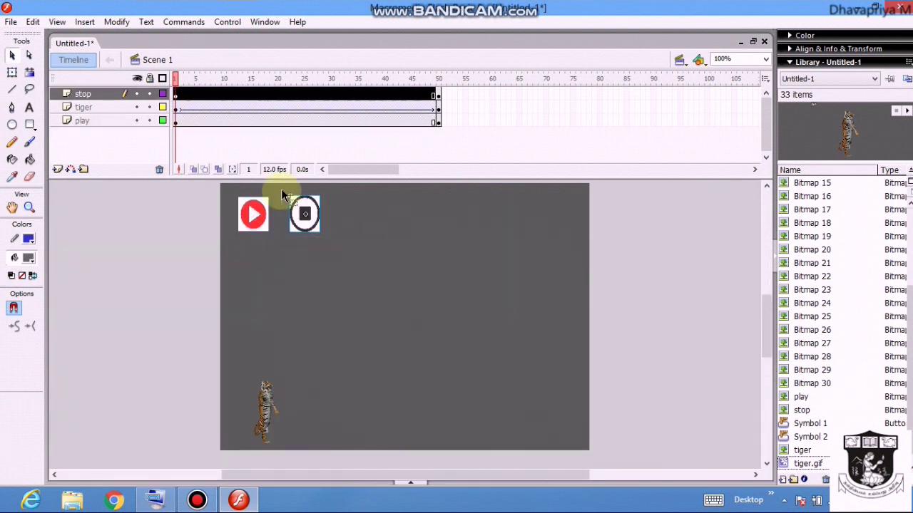
left_click(266, 23)
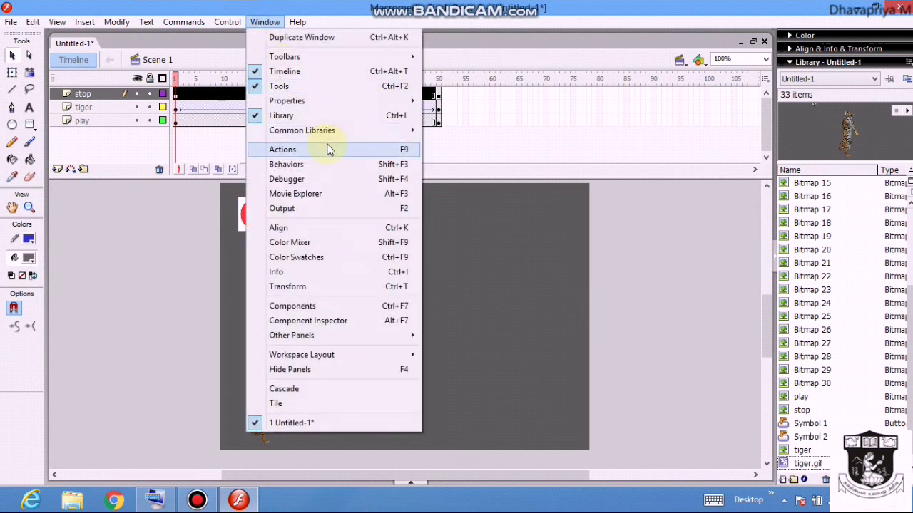
left_click(329, 149)
key("ctrl+v")
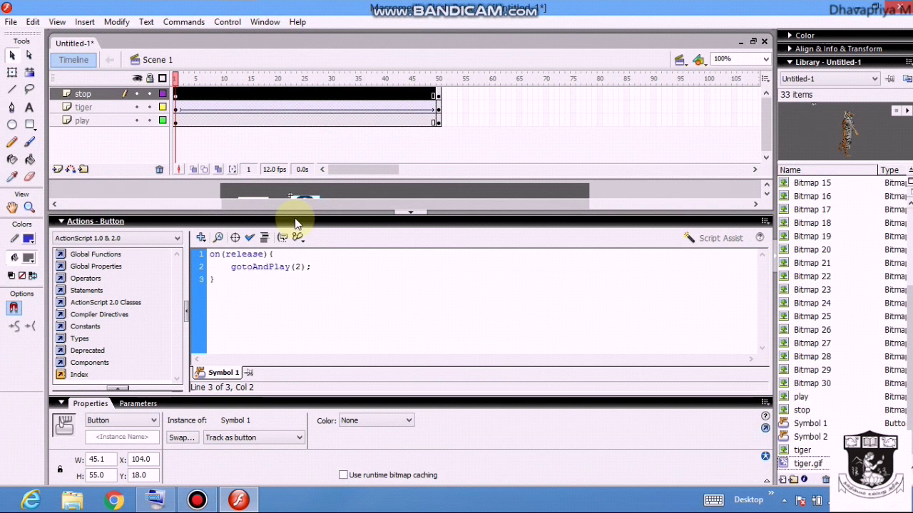
Change the stop button's statement to gotoAndStop(1);, check the script's syntax and collapse the editor
key("BackSpace")
key("BackSpace")
key("BackSpace")
key("BackSpace")
type("Stop")
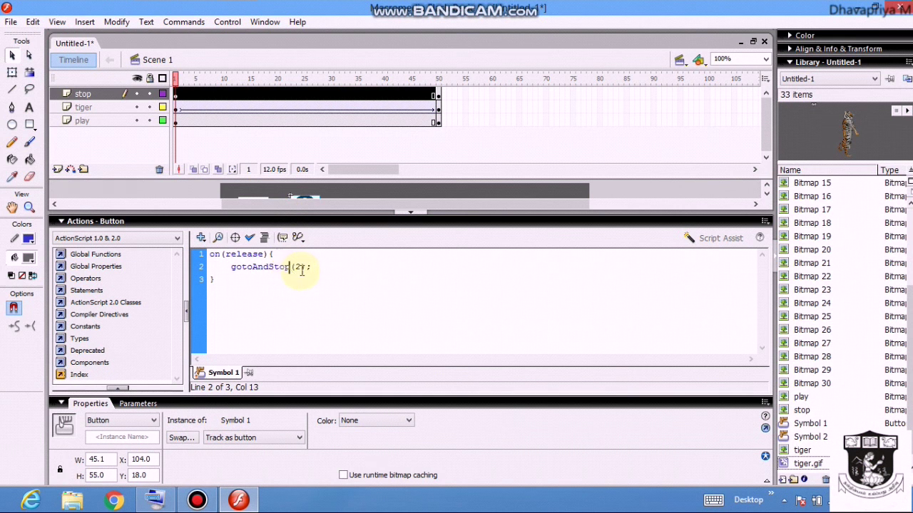
key("BackSpace")
type("1")
left_click(249, 237)
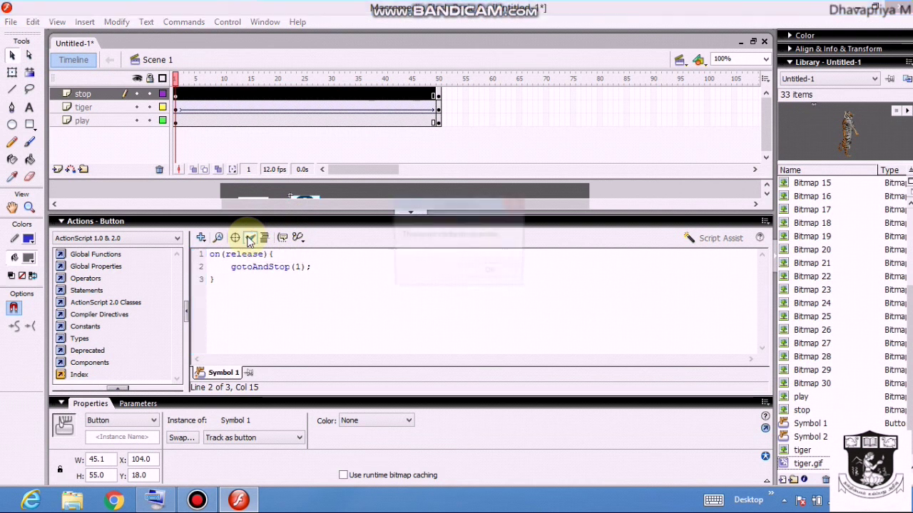
left_click(491, 273)
left_click(418, 211)
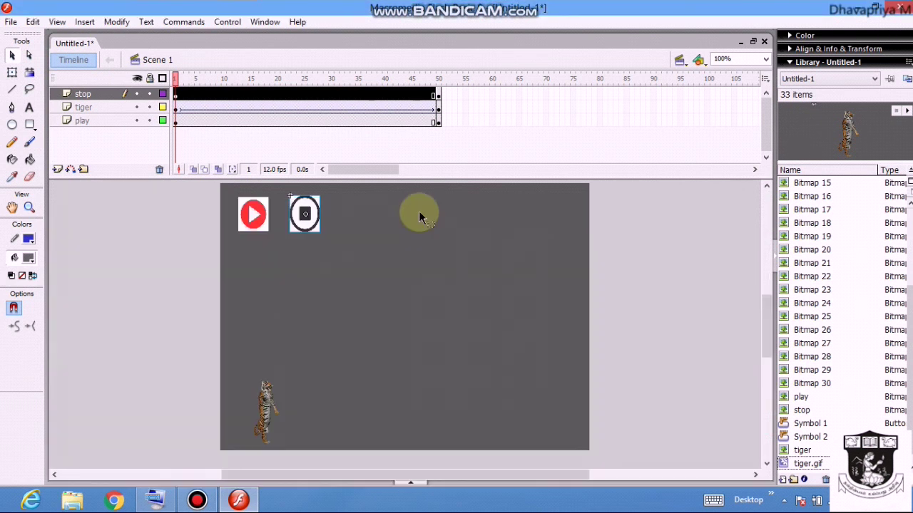
Test the movie, try the play and stop buttons on the tiger, and close the preview
left_click(227, 21)
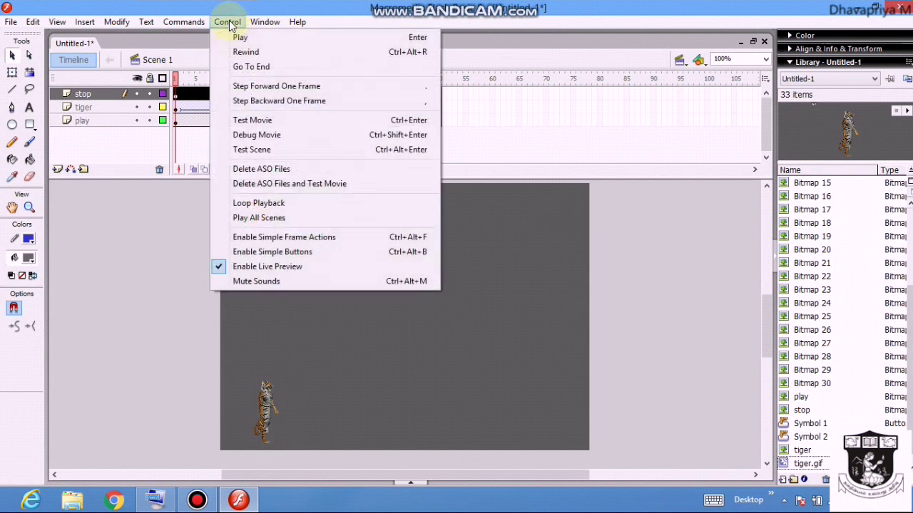
left_click(310, 121)
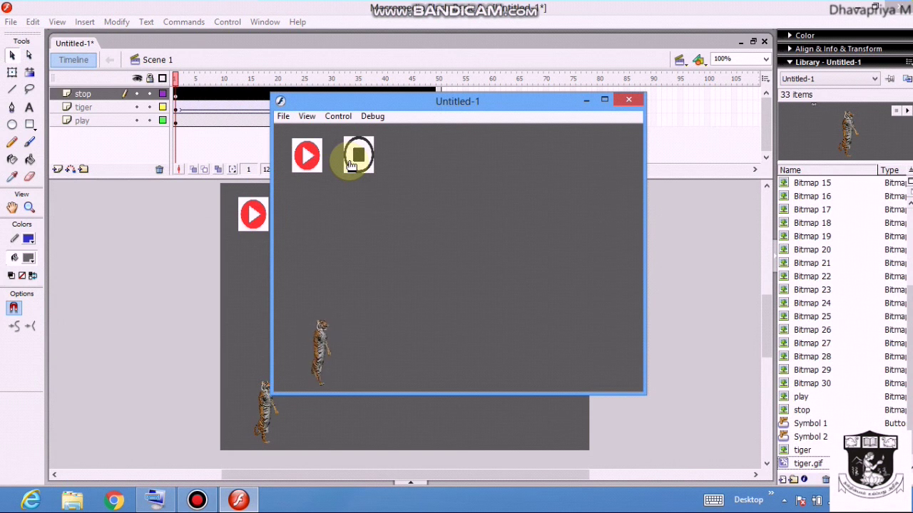
left_click(306, 155)
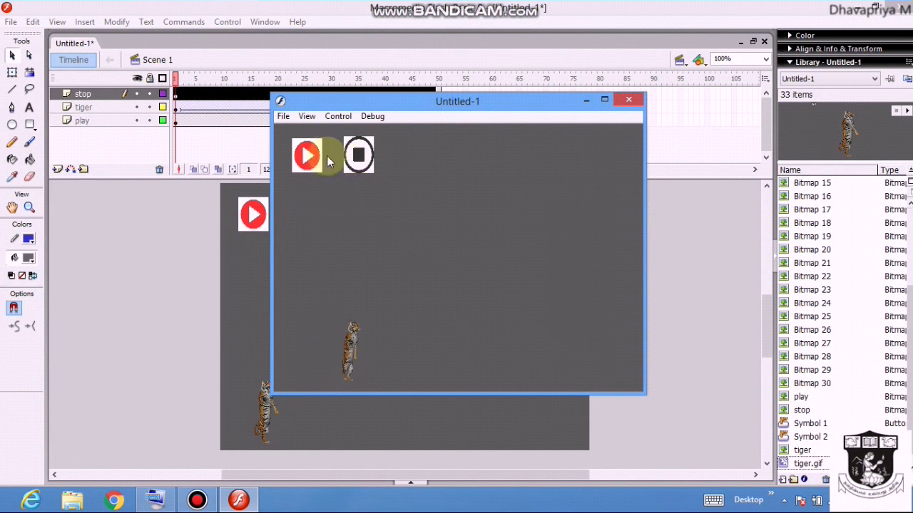
left_click(354, 158)
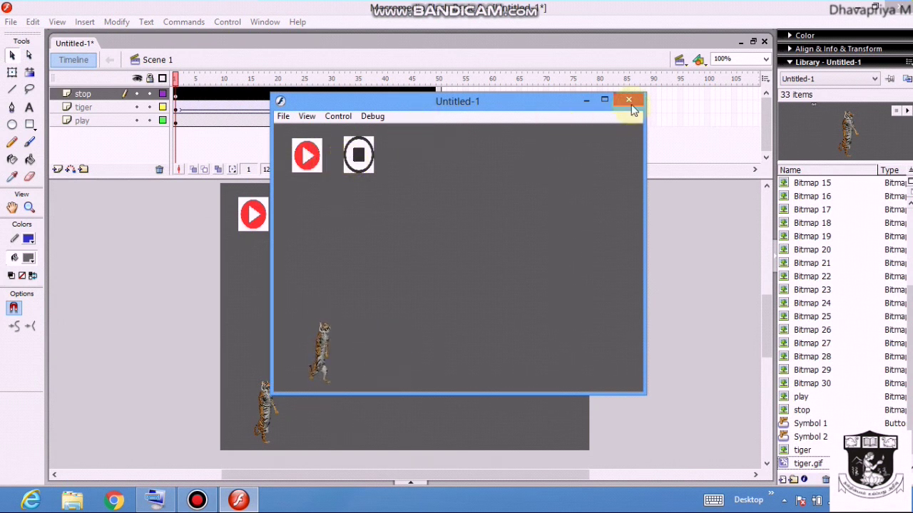
left_click(625, 99)
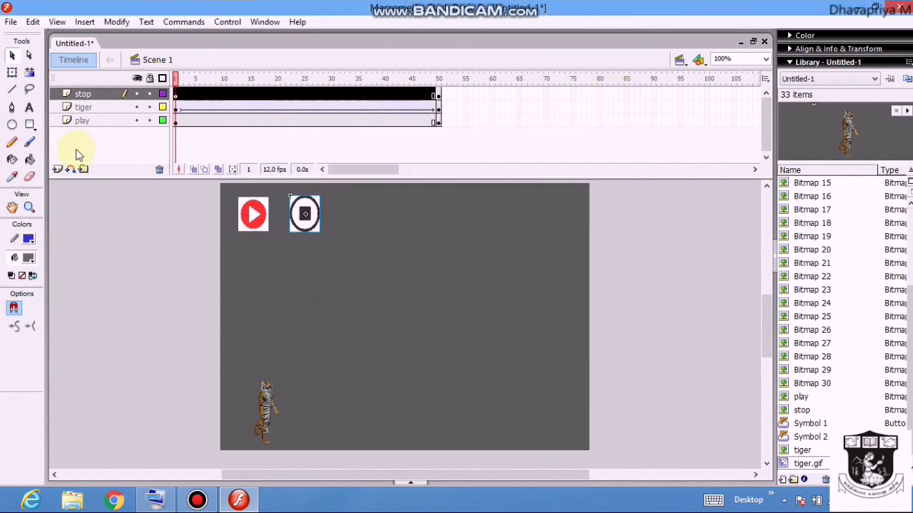
Add a new layer above the stop layer and import the tiger image file ti from the Desktop onto its stage
left_click(58, 171)
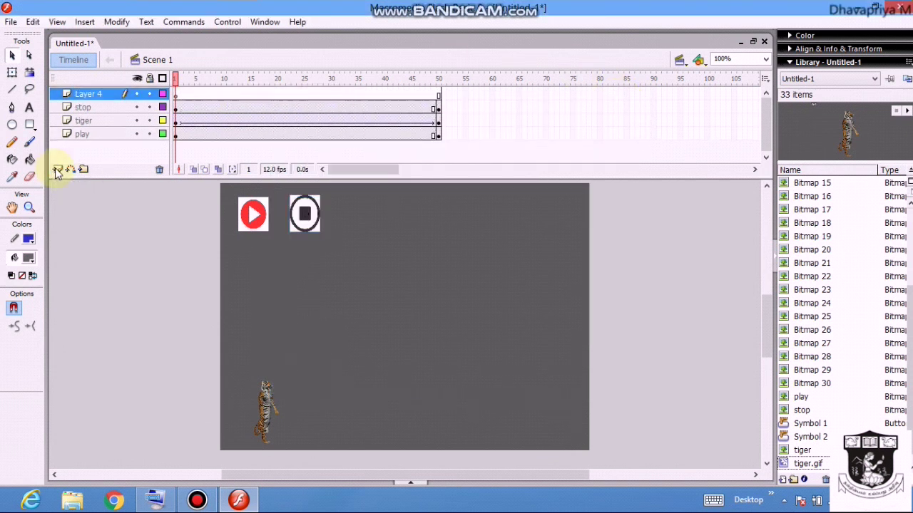
left_click(11, 22)
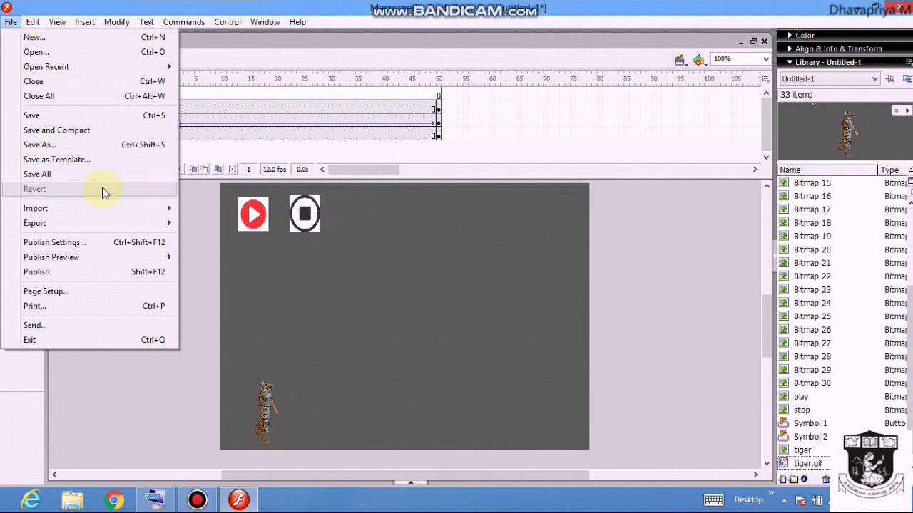
mouse_move(103, 203)
left_click(183, 211)
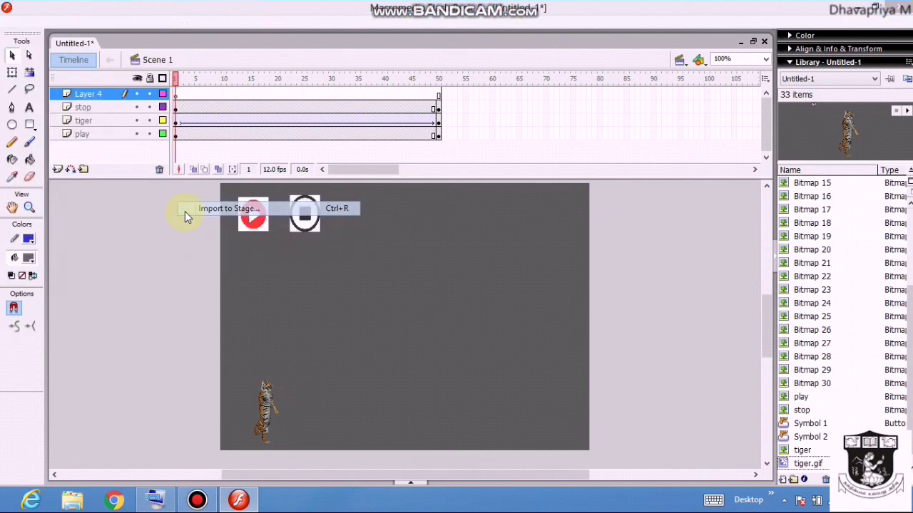
left_click(421, 251)
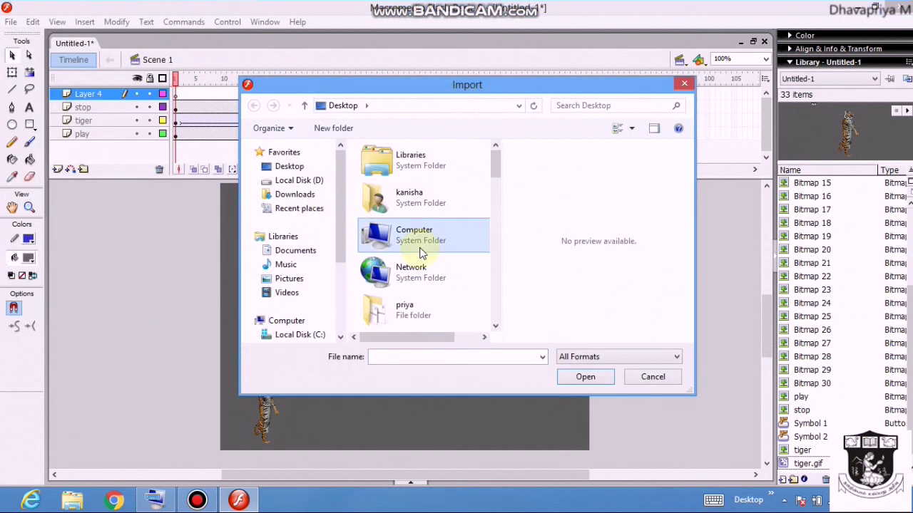
type("ti")
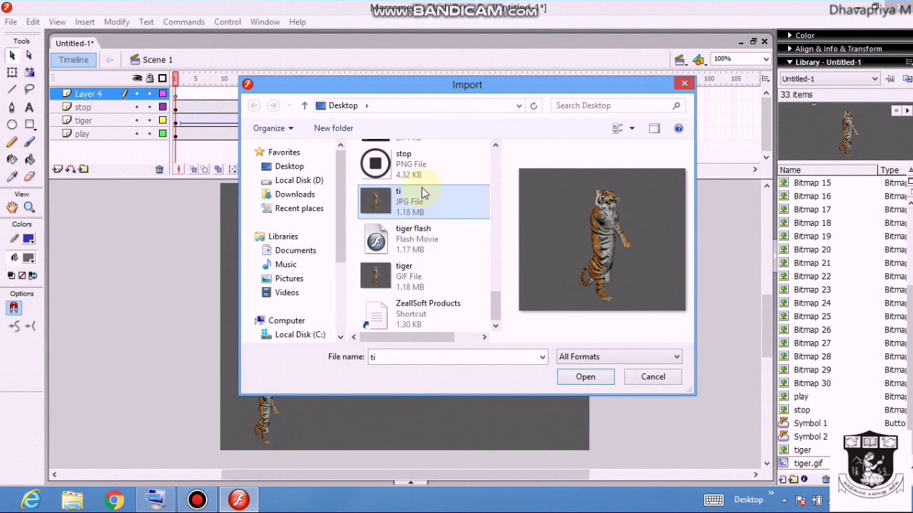
left_click(398, 213)
left_click(585, 377)
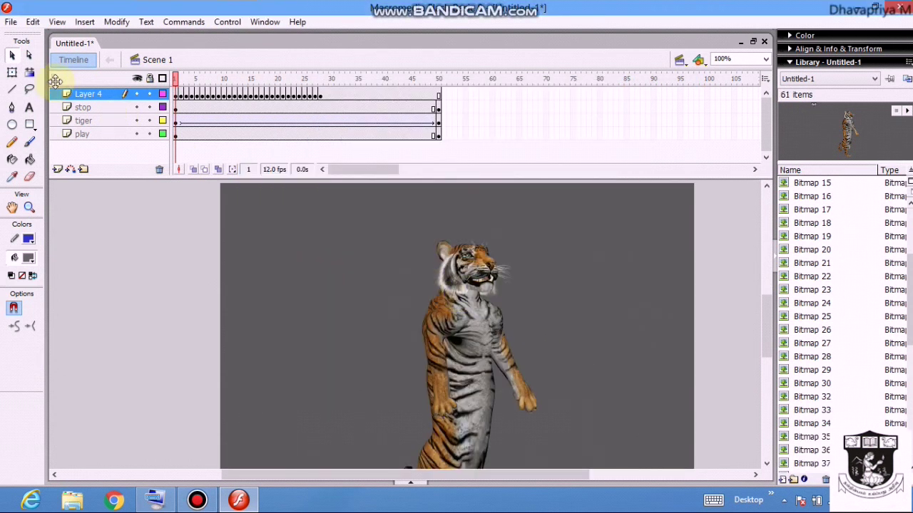
Shrink the imported tiger image at frame 1 with Free Transform and place it over the small tiger at the stage's lower-left corner
left_click(12, 72)
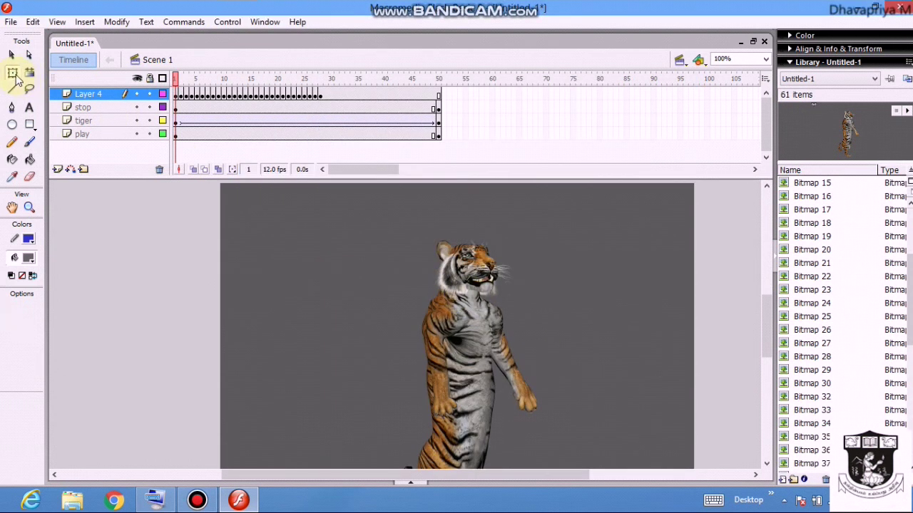
left_click(245, 203)
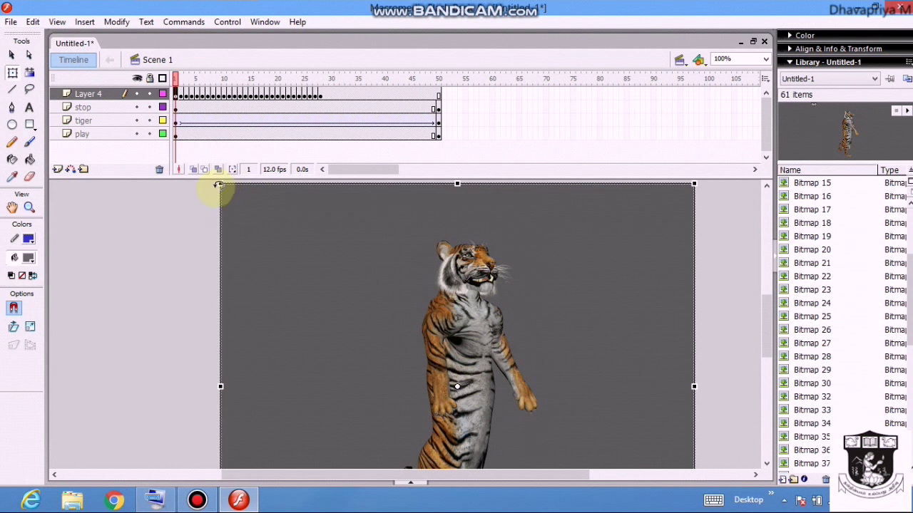
left_click_drag(301, 252, 241, 400)
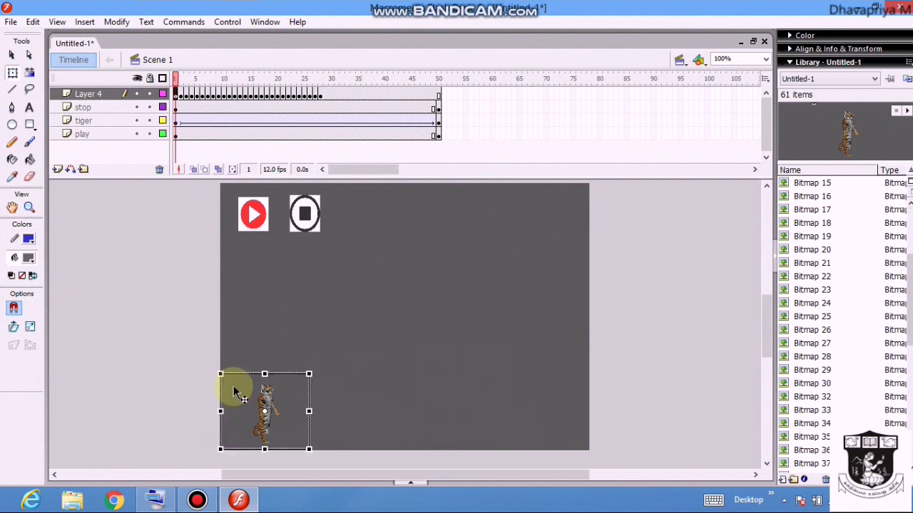
Insert a keyframe at frame 2 of the tiger layer and return to frame 1
left_click(178, 127)
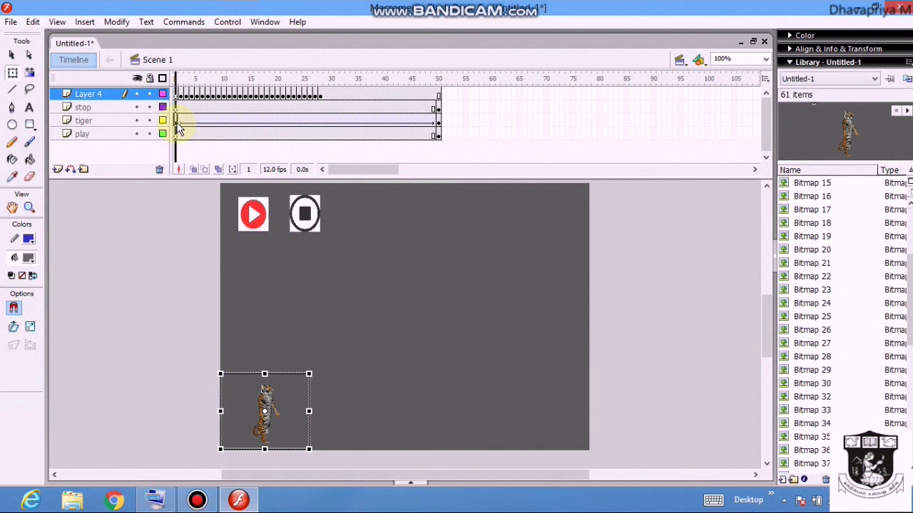
left_click(179, 123)
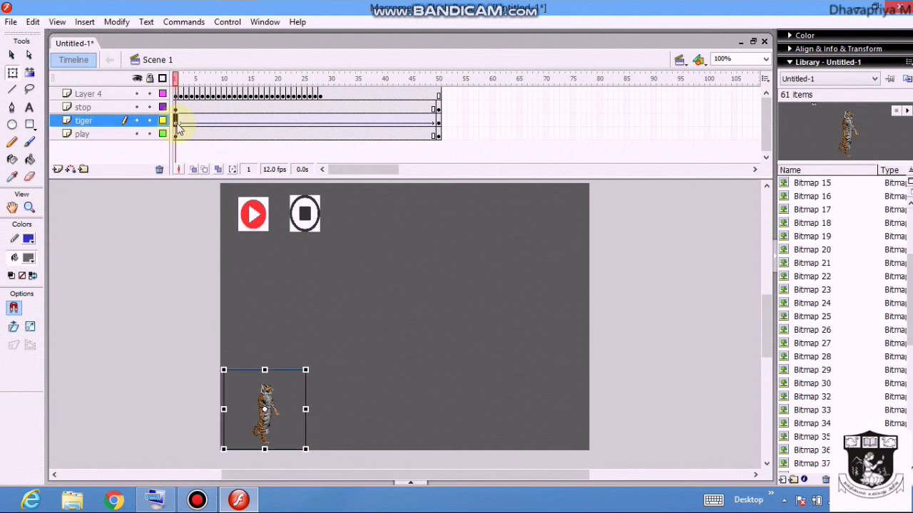
right_click(176, 123)
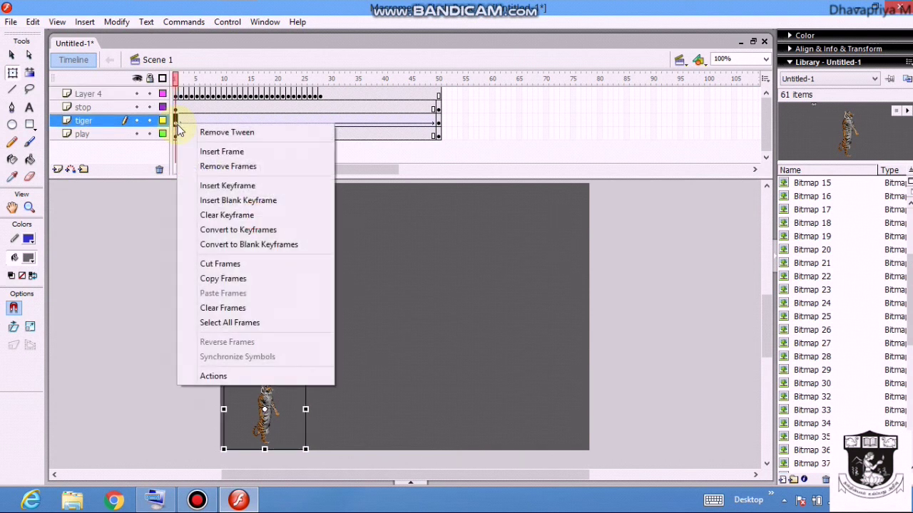
left_click(200, 186)
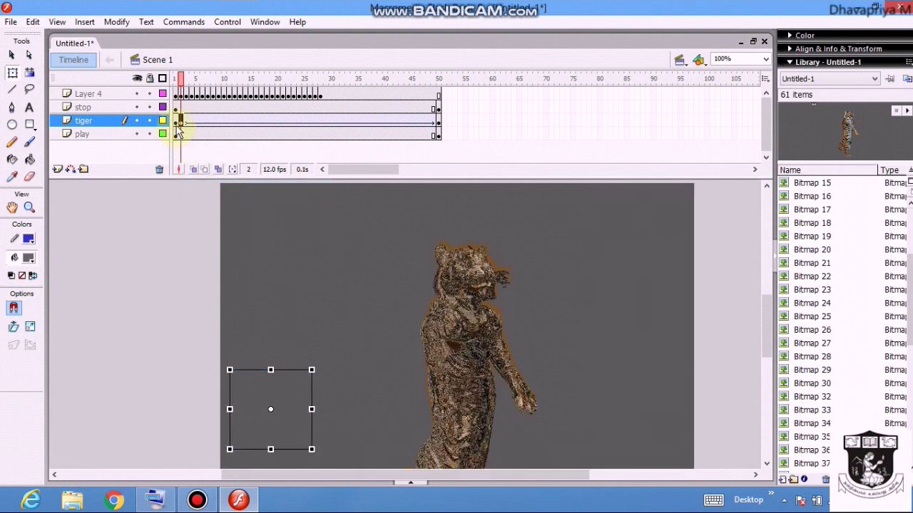
left_click(177, 125)
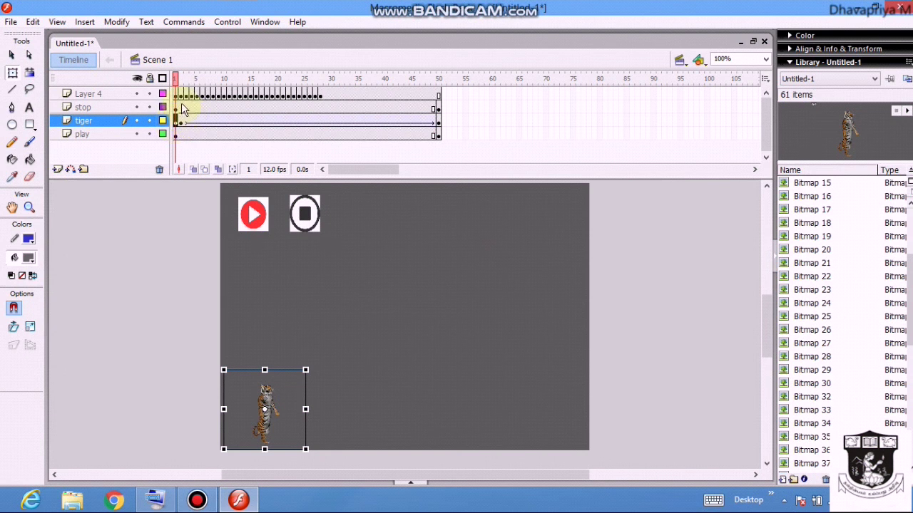
Remove frames 2 to 50 from Layer 4 so only its frame 1 remains, and return to frame 1
left_click_drag(181, 96, 435, 95)
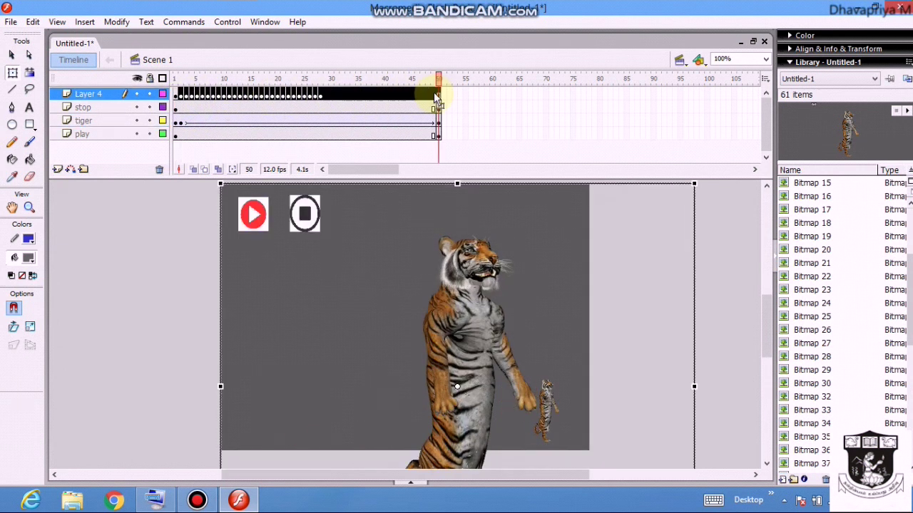
right_click(437, 95)
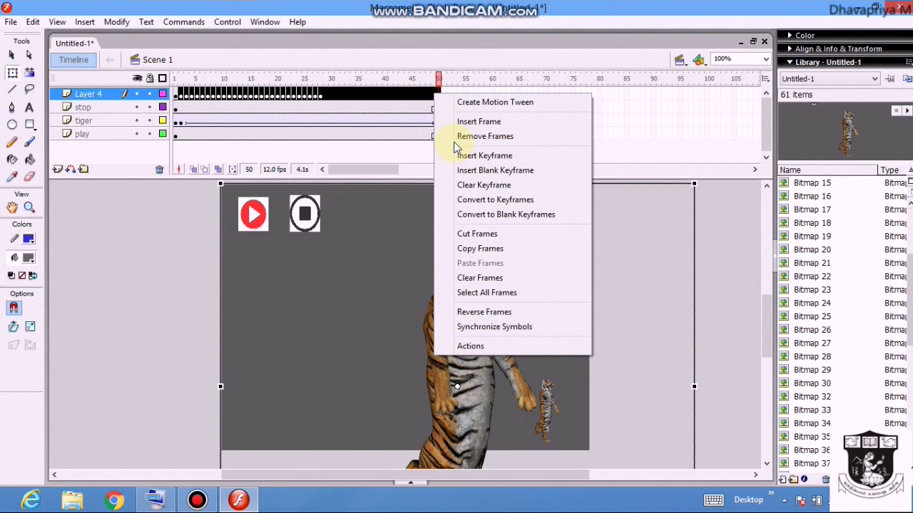
left_click(456, 138)
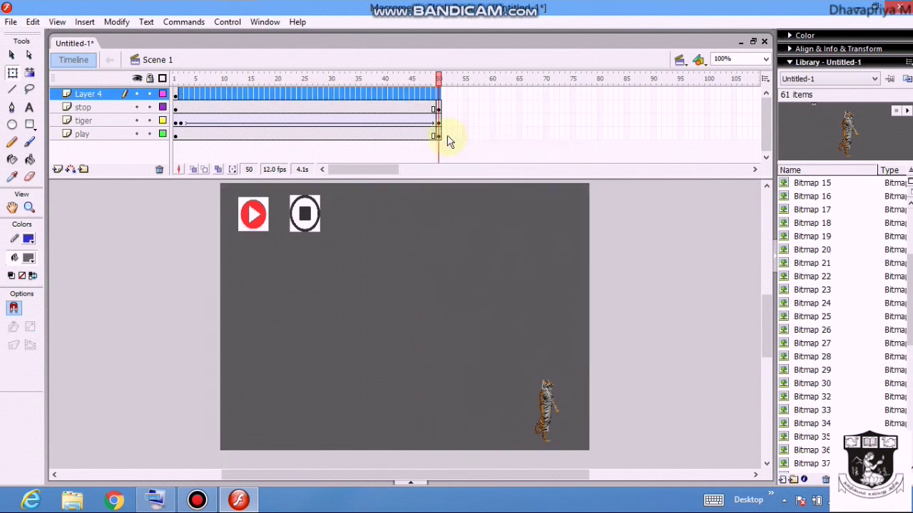
left_click(177, 96)
left_click(193, 142)
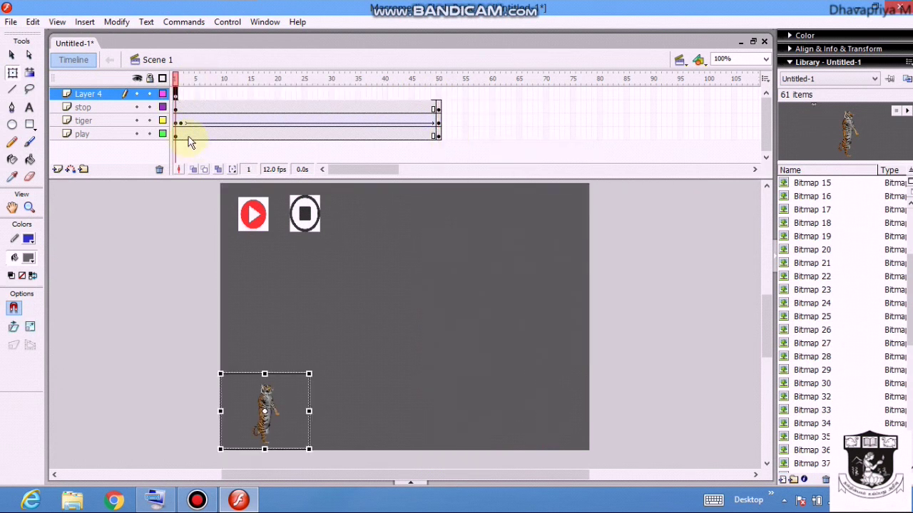
Compare the tiger layer's content at frames 1 and 2 by hiding and showing the layer at each frame
left_click(180, 123)
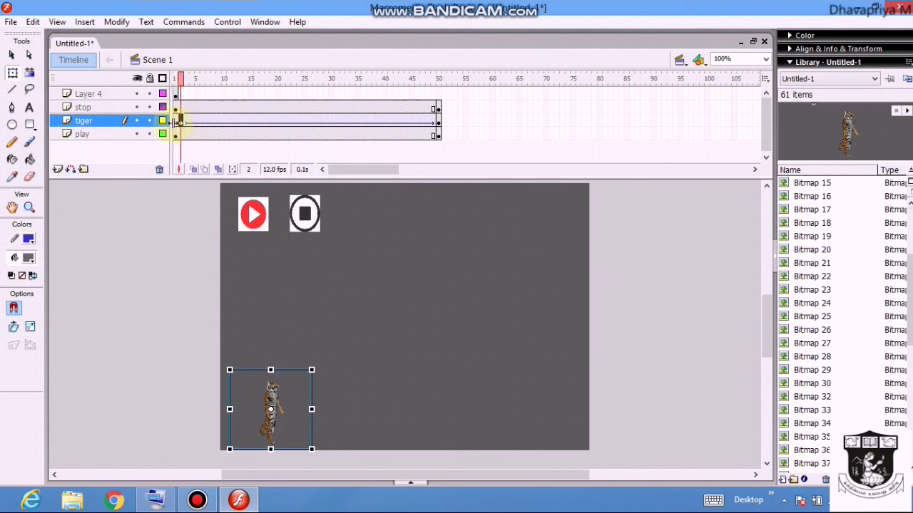
left_click(138, 121)
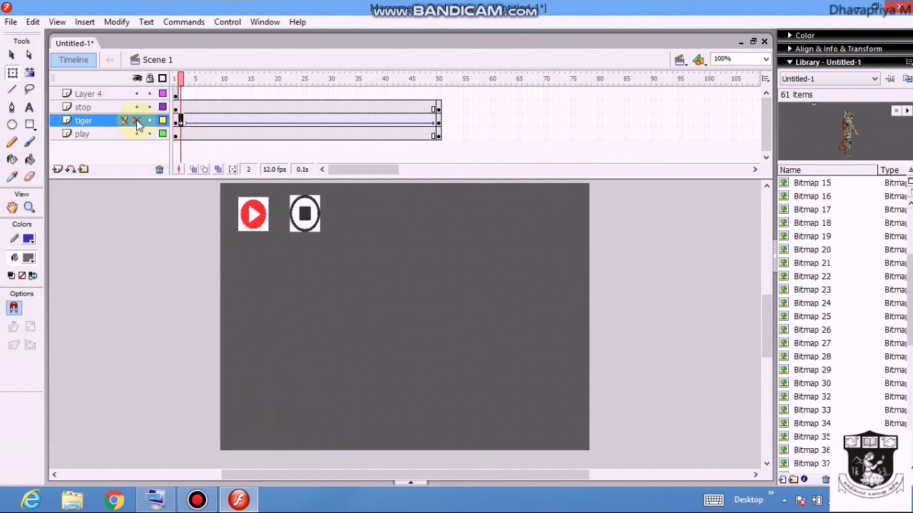
left_click(175, 123)
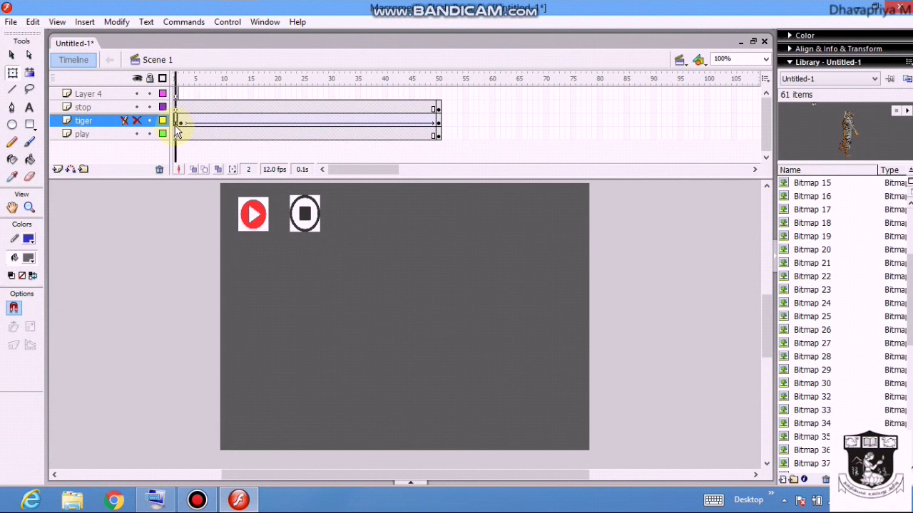
left_click(179, 122)
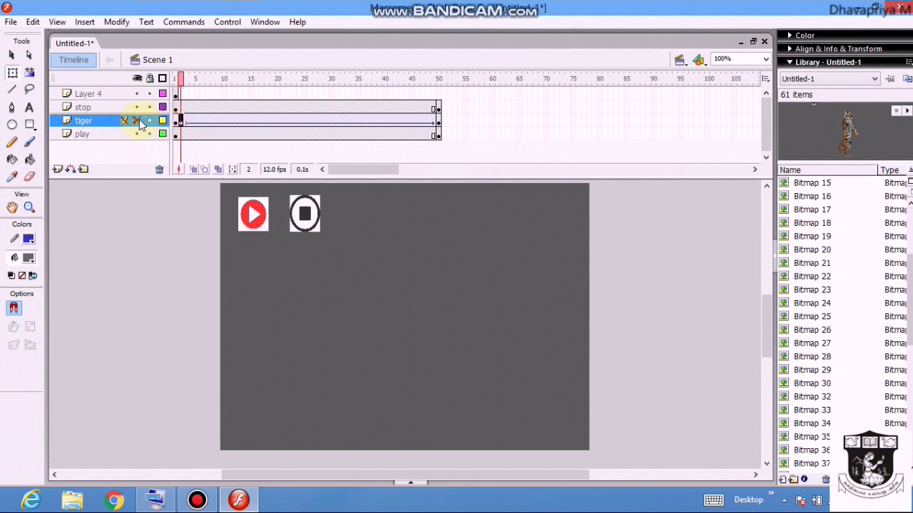
left_click(175, 122)
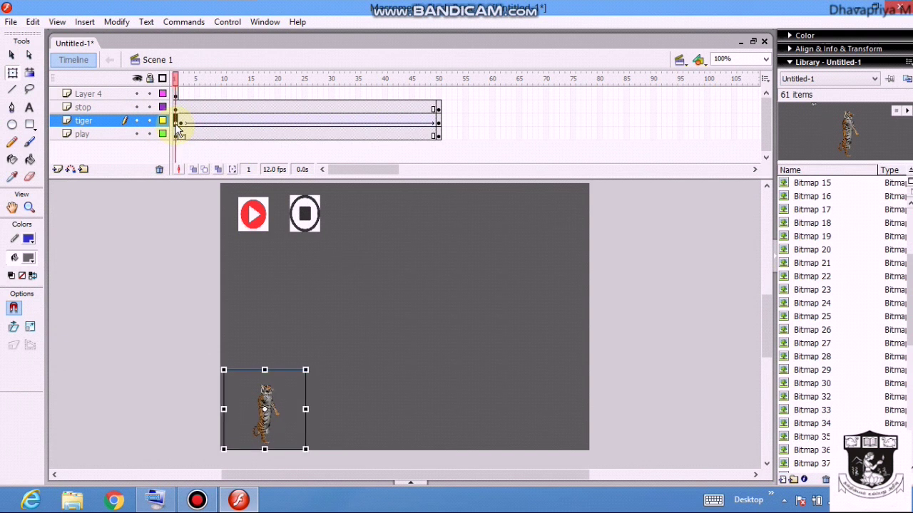
left_click(137, 121)
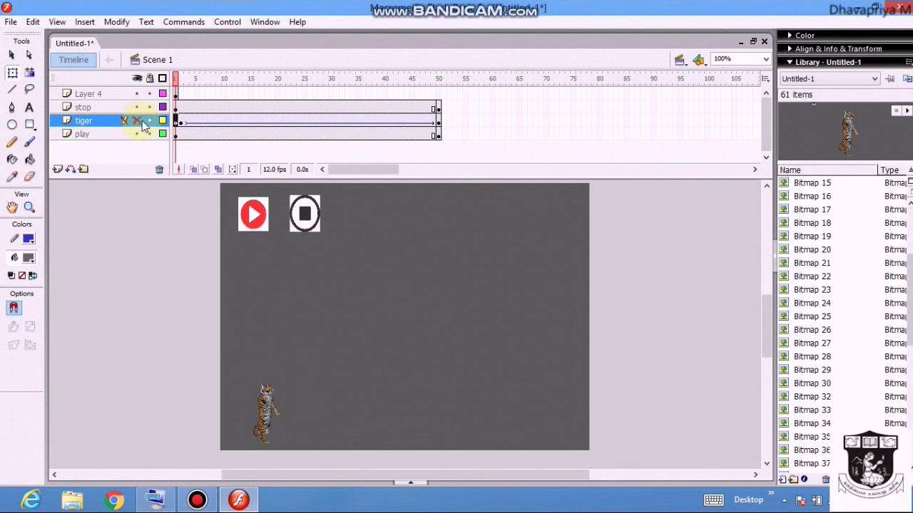
left_click_drag(180, 120, 184, 127)
left_click(138, 121)
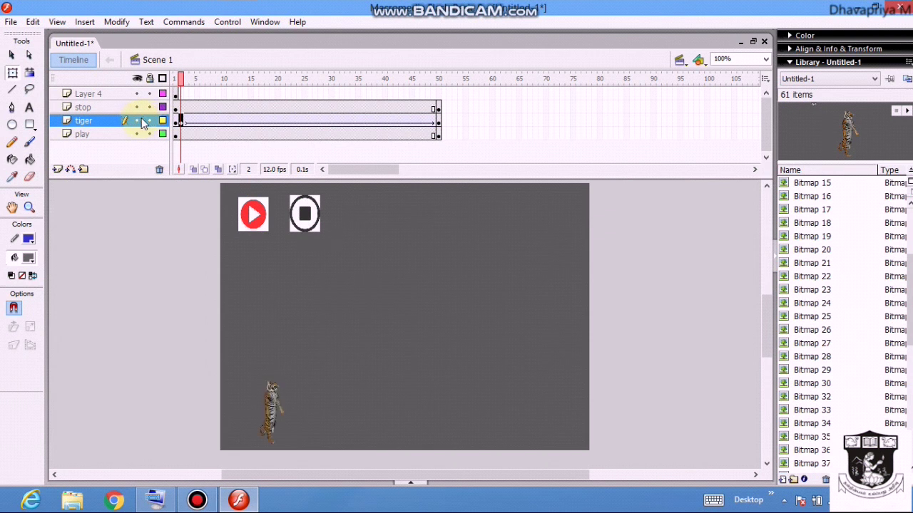
left_click(176, 121)
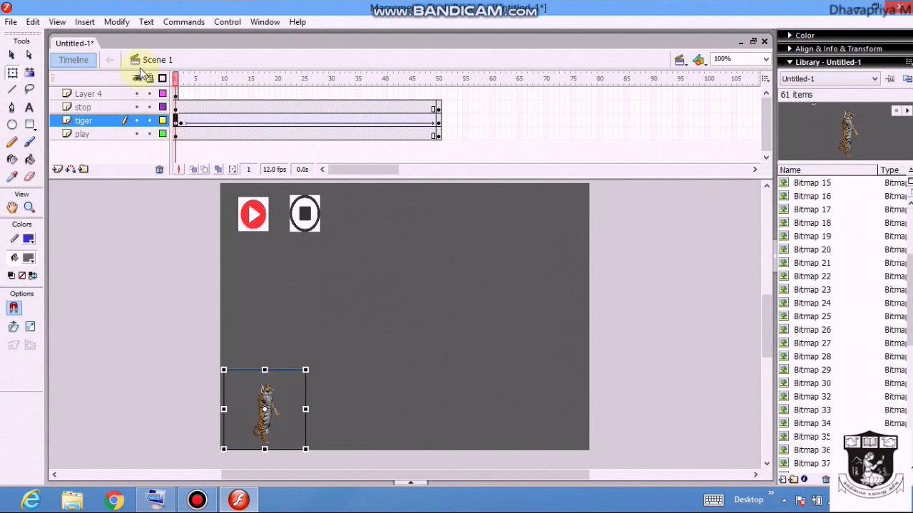
With Layer 4 temporarily hidden, delete the small tiger from frame 1 of the tiger layer, keeping both layers shown
left_click(136, 93)
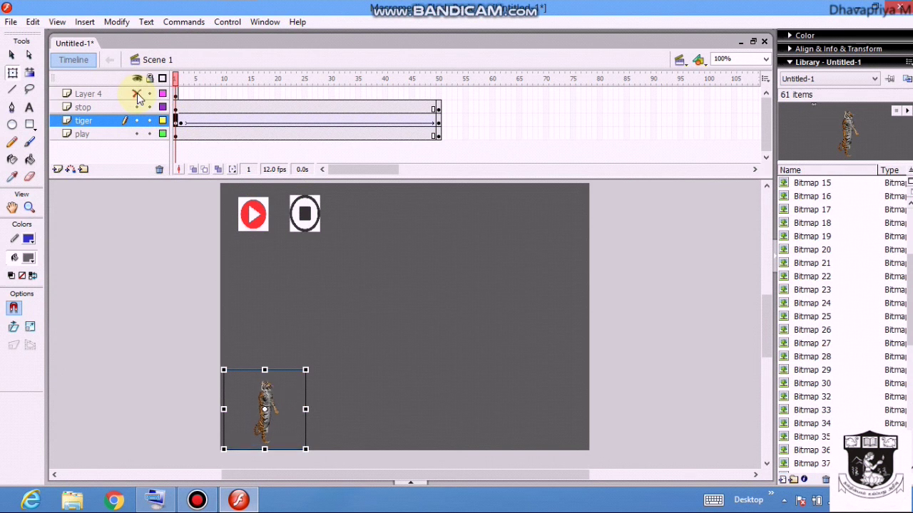
left_click(136, 95)
left_click(138, 121)
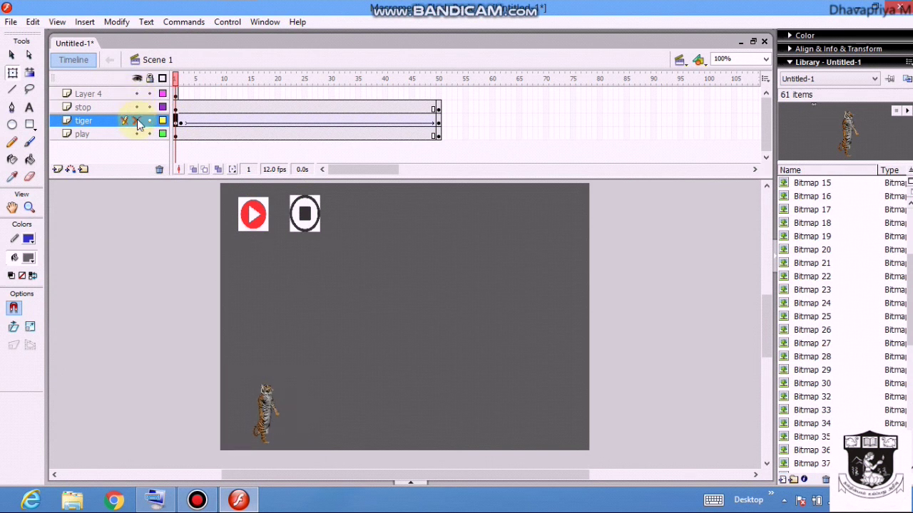
left_click(137, 94)
left_click(137, 120)
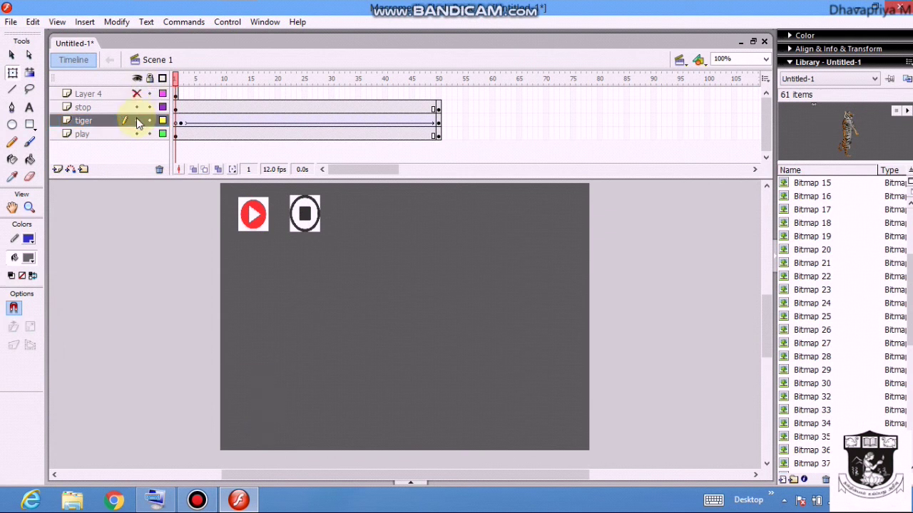
left_click(137, 94)
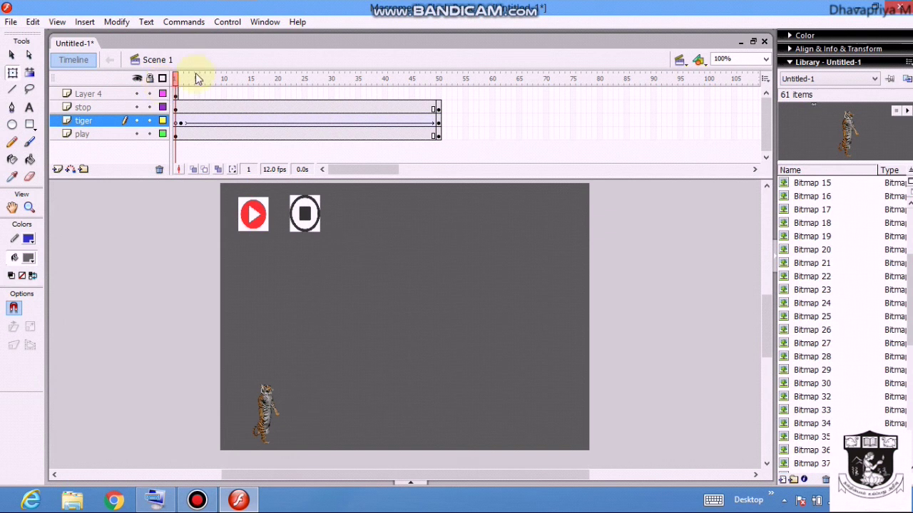
Test the movie, start the tiger with the play button, and minimize the preview
left_click(225, 22)
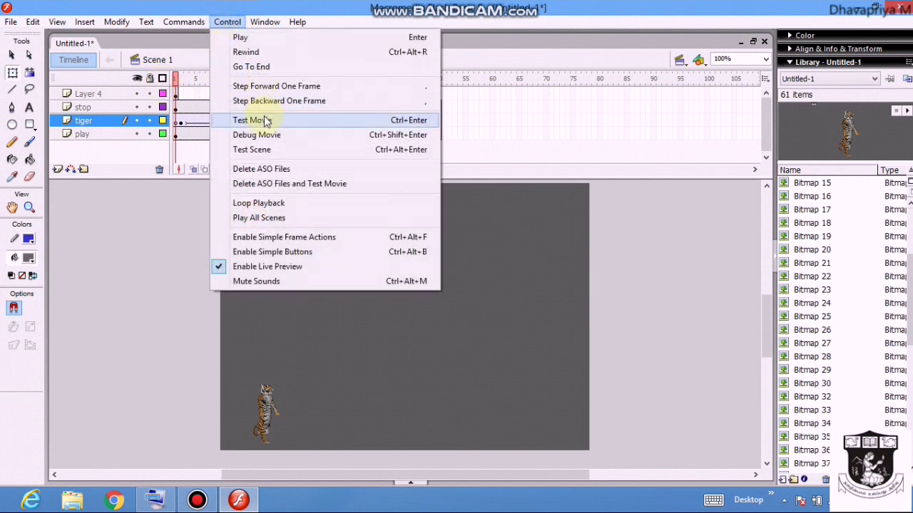
left_click(262, 120)
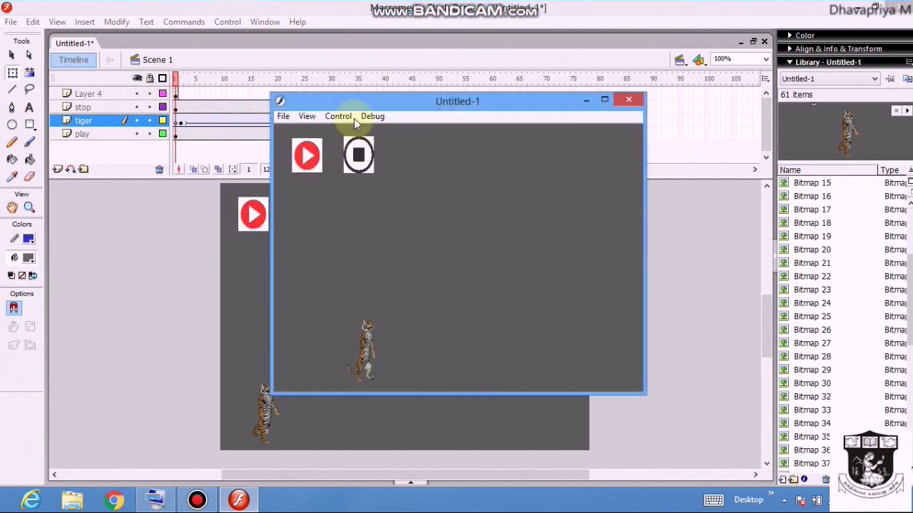
left_click(307, 155)
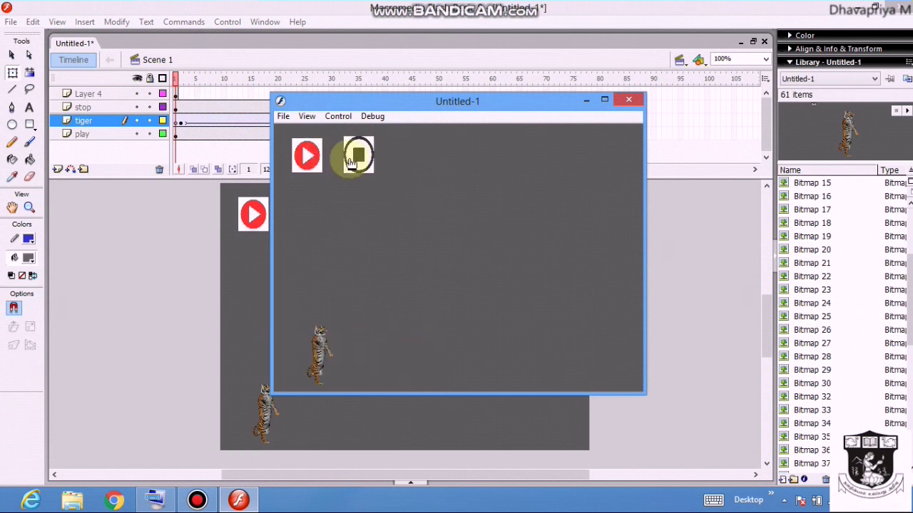
left_click(582, 100)
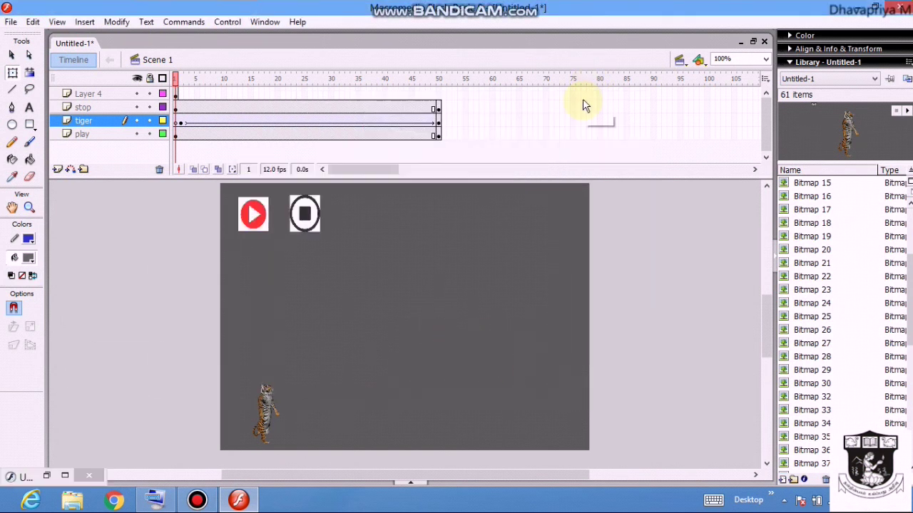
Close the program
left_click(904, 7)
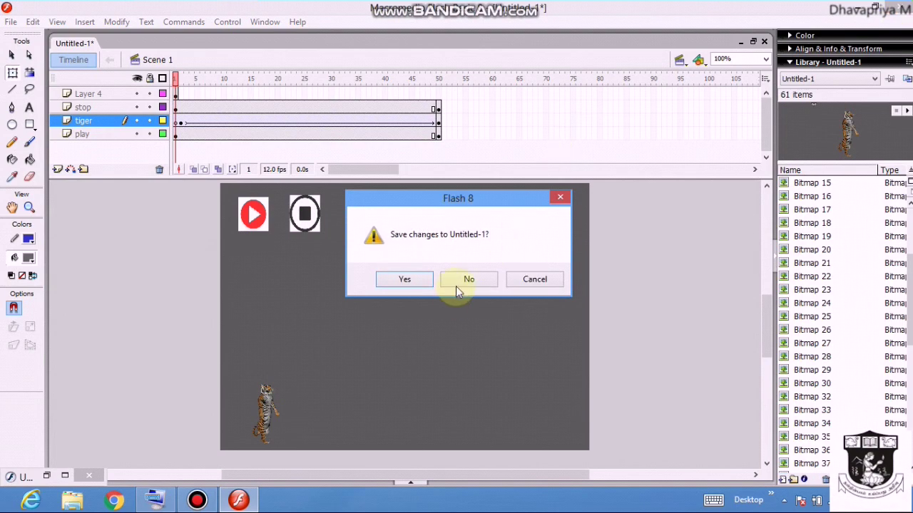